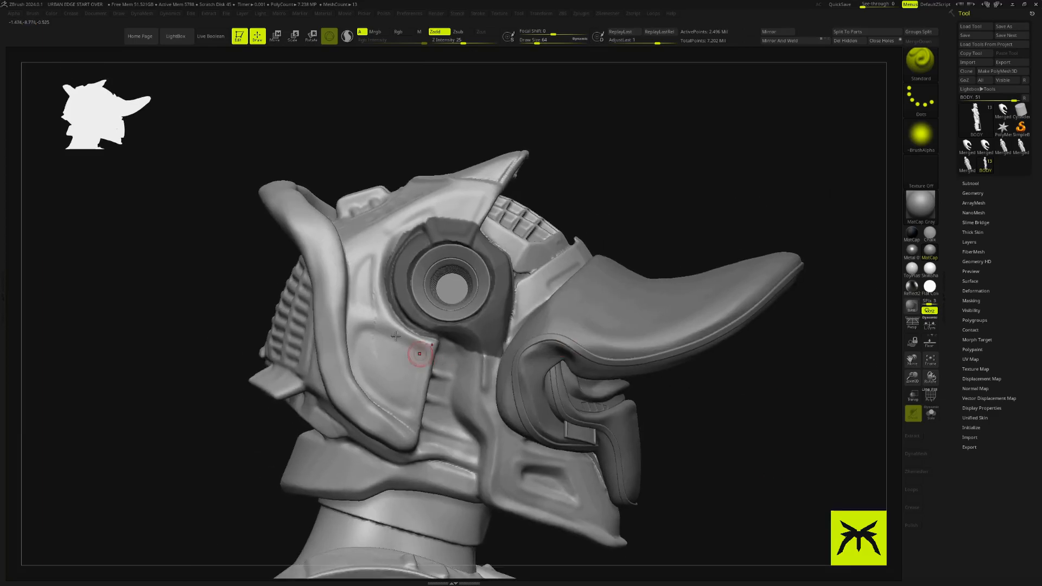
{"action": "key", "text": "space"}
{"action": "left_click", "coordinate": [644, 186]}
{"action": "key", "text": "space"}
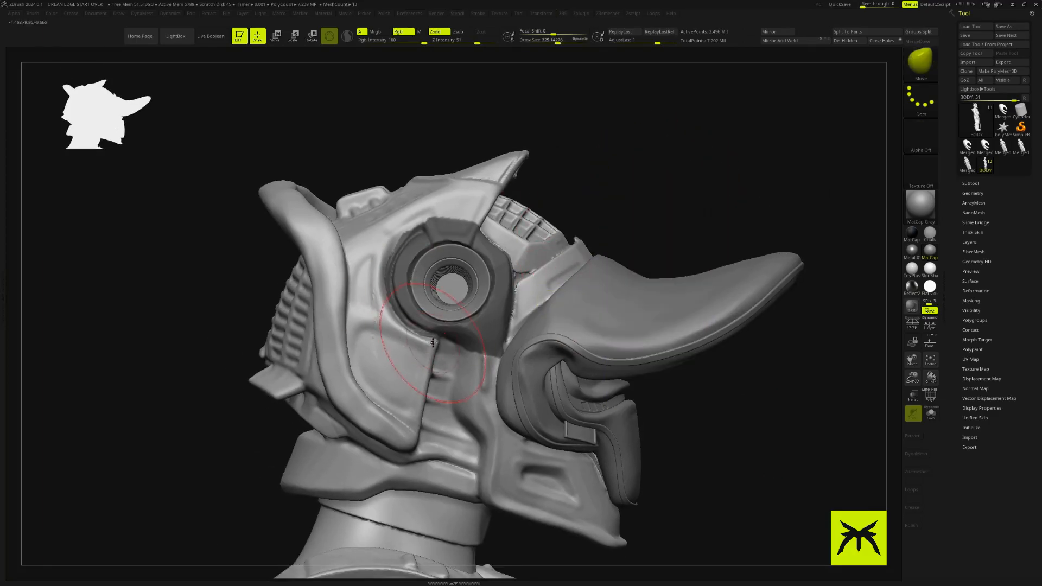
{"action": "mouse_move", "coordinate": [661, 190]}
{"action": "left_mouse_down"}
{"action": "mouse_move", "coordinate": [575, 194]}
{"action": "mouse_move", "coordinate": [656, 198]}
{"action": "mouse_move", "coordinate": [686, 175]}
{"action": "mouse_move", "coordinate": [645, 255]}
{"action": "left_mouse_up"}
{"action": "key", "text": "s"}
Build up a raised ring around the helmet's round ear disc with the ClayBuildup brush.
{"action": "key", "text": "b"}
{"action": "key", "text": "c"}
{"action": "key", "text": "b"}
{"action": "key", "text": "s"}
{"action": "left_click", "coordinate": [652, 202]}
{"action": "left_click_drag", "start_coordinate": [354, 267], "coordinate": [441, 334]}
{"action": "left_click_drag", "start_coordinate": [756, 121], "coordinate": [673, 141]}
{"action": "mouse_move", "coordinate": [341, 253]}
{"action": "left_mouse_down"}
{"action": "mouse_move", "coordinate": [405, 333]}
{"action": "mouse_move", "coordinate": [383, 326]}
{"action": "mouse_move", "coordinate": [350, 225]}
{"action": "mouse_move", "coordinate": [351, 239]}
{"action": "left_mouse_up"}
{"action": "left_click_drag", "start_coordinate": [403, 332], "coordinate": [358, 239]}
{"action": "mouse_move", "coordinate": [771, 81]}
{"action": "left_mouse_down"}
{"action": "mouse_move", "coordinate": [814, 103]}
{"action": "mouse_move", "coordinate": [803, 71]}
{"action": "left_mouse_up"}
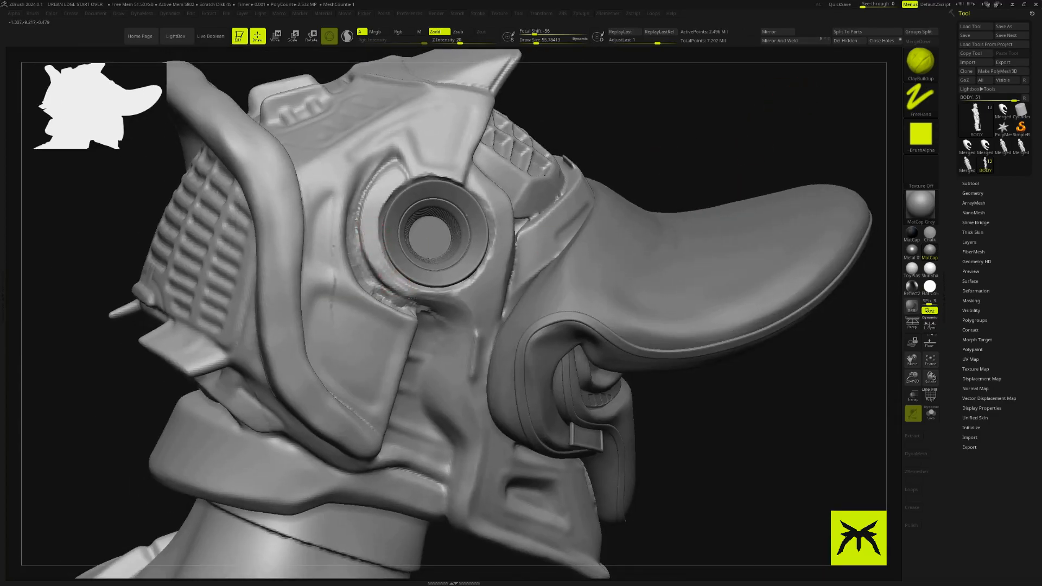
Fill out the lower and front rim of the ear ring with ClayBuildup at Z Intensity 33 and smooth the strokes.
{"action": "left_click_drag", "start_coordinate": [458, 44], "coordinate": [466, 45]}
{"action": "right_click_drag", "start_coordinate": [441, 301], "coordinate": [422, 274]}
{"action": "mouse_move", "coordinate": [421, 298]}
{"action": "left_mouse_down"}
{"action": "mouse_move", "coordinate": [413, 299]}
{"action": "mouse_move", "coordinate": [462, 307]}
{"action": "left_mouse_up"}
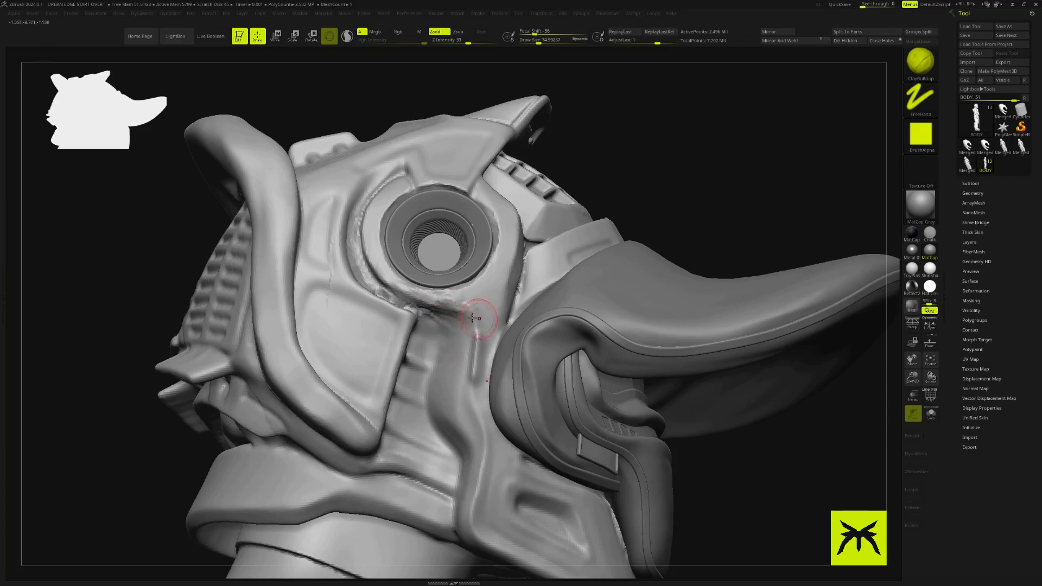
{"action": "mouse_move", "coordinate": [480, 320]}
{"action": "right_mouse_down"}
{"action": "mouse_move", "coordinate": [451, 302]}
{"action": "mouse_move", "coordinate": [468, 320]}
{"action": "right_mouse_up"}
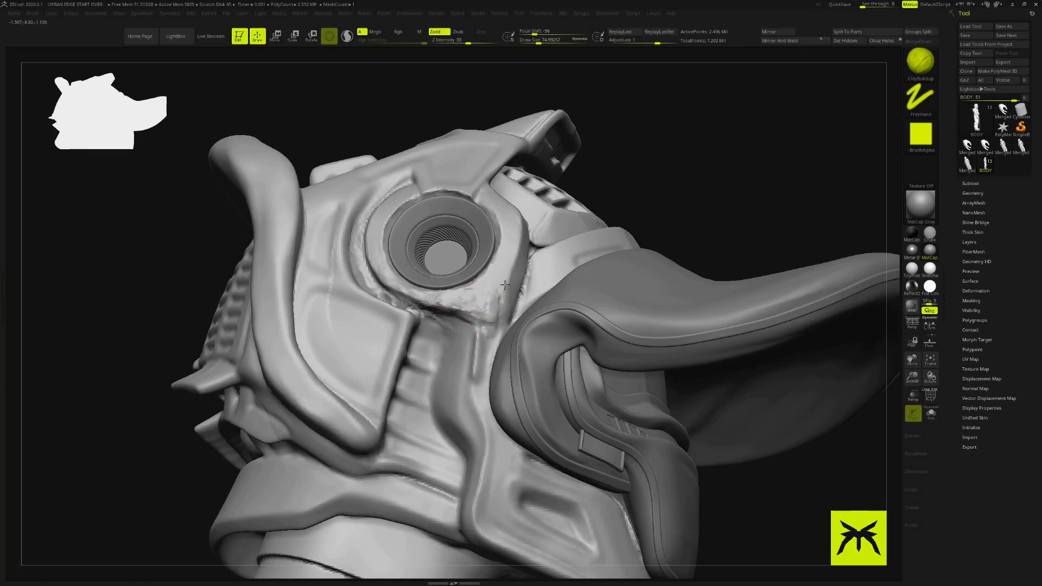
{"action": "right_click_drag", "start_coordinate": [504, 298], "coordinate": [623, 139]}
{"action": "key", "text": "shift"}
{"action": "mouse_move", "coordinate": [797, 84]}
{"action": "right_mouse_down"}
{"action": "mouse_move", "coordinate": [741, 110]}
{"action": "mouse_move", "coordinate": [614, 223]}
{"action": "right_mouse_up"}
{"action": "right_click_drag", "start_coordinate": [491, 161], "coordinate": [403, 264]}
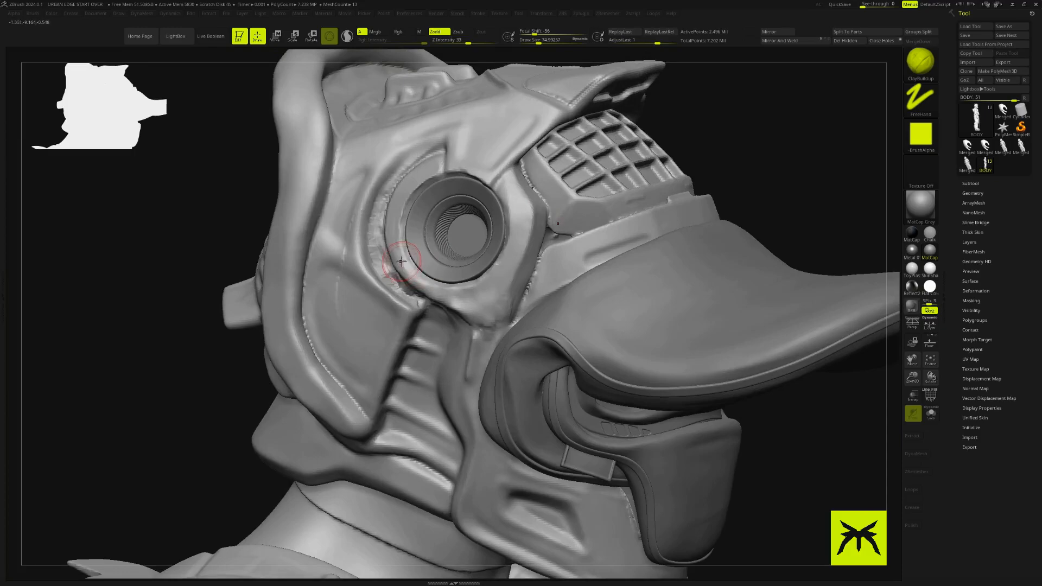
{"action": "mouse_move", "coordinate": [765, 173]}
{"action": "right_mouse_down", "text": "ctrl"}
{"action": "mouse_move", "coordinate": [772, 146]}
{"action": "mouse_move", "coordinate": [725, 129]}
{"action": "mouse_move", "coordinate": [719, 164]}
{"action": "mouse_move", "coordinate": [713, 146]}
{"action": "right_mouse_up", "text": "ctrl"}
Flatten the rough clay on the ear ring's face and lower rim with the hPolish brush at Z Intensity 37.
{"action": "key", "text": "space"}
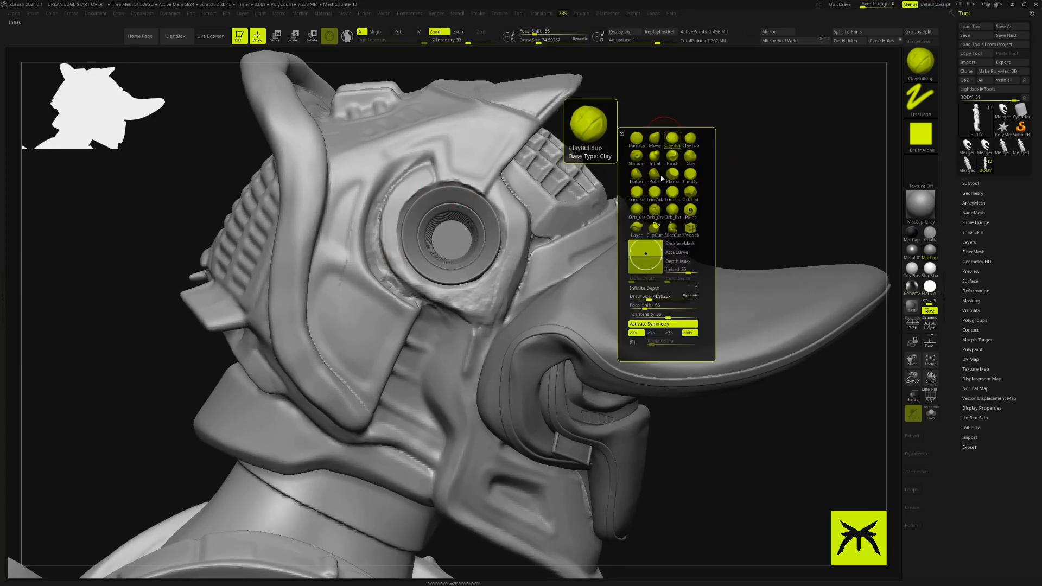
{"action": "left_click", "coordinate": [654, 175]}
{"action": "left_click", "coordinate": [676, 262]}
{"action": "left_click", "coordinate": [676, 263]}
{"action": "left_click_drag", "start_coordinate": [405, 275], "coordinate": [408, 278]}
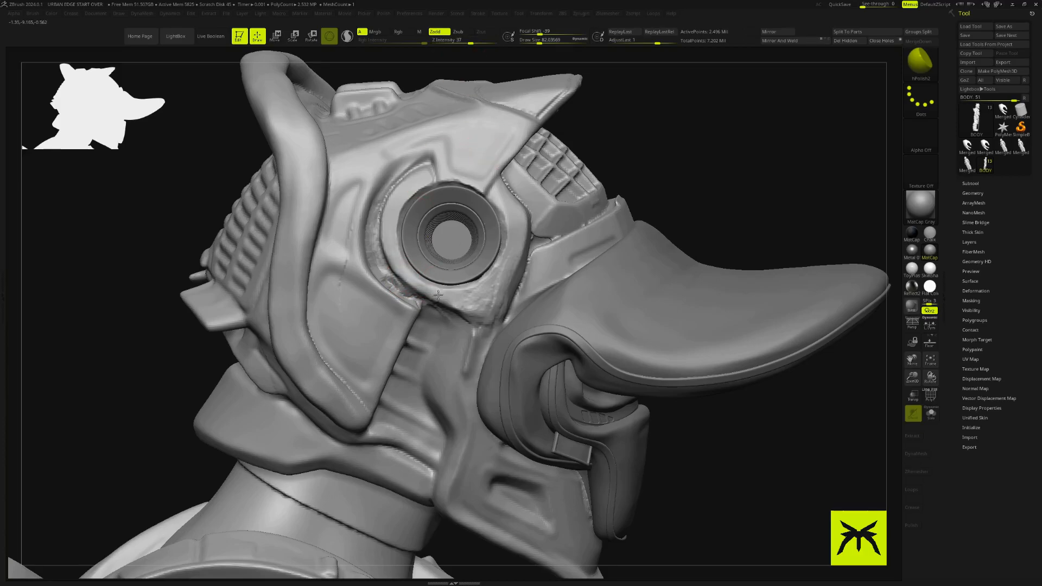
{"action": "left_click_drag", "start_coordinate": [473, 291], "coordinate": [465, 300]}
{"action": "left_click_drag", "start_coordinate": [717, 185], "coordinate": [783, 158]}
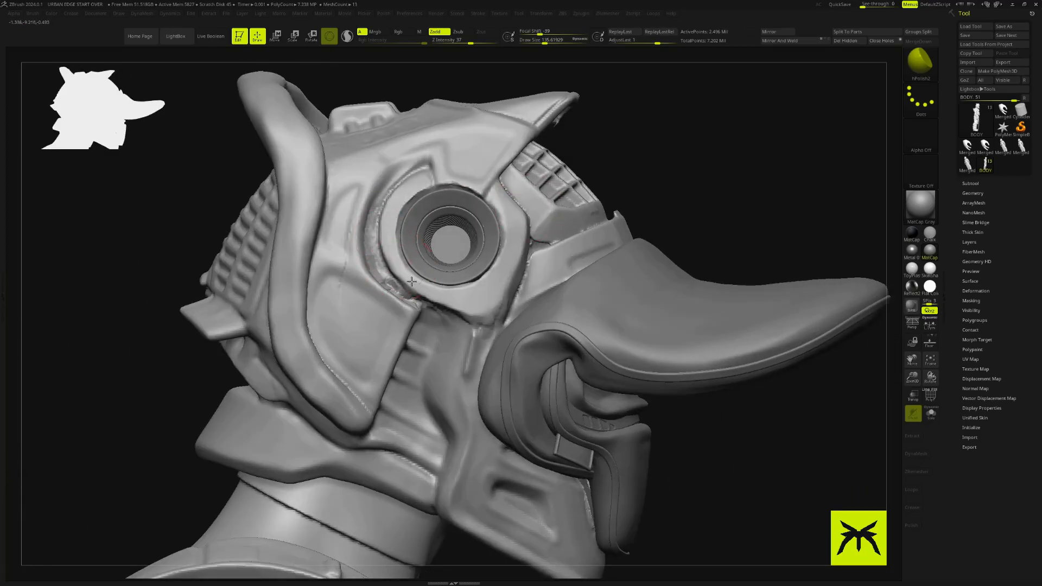
{"action": "left_click_drag", "start_coordinate": [398, 264], "coordinate": [459, 306]}
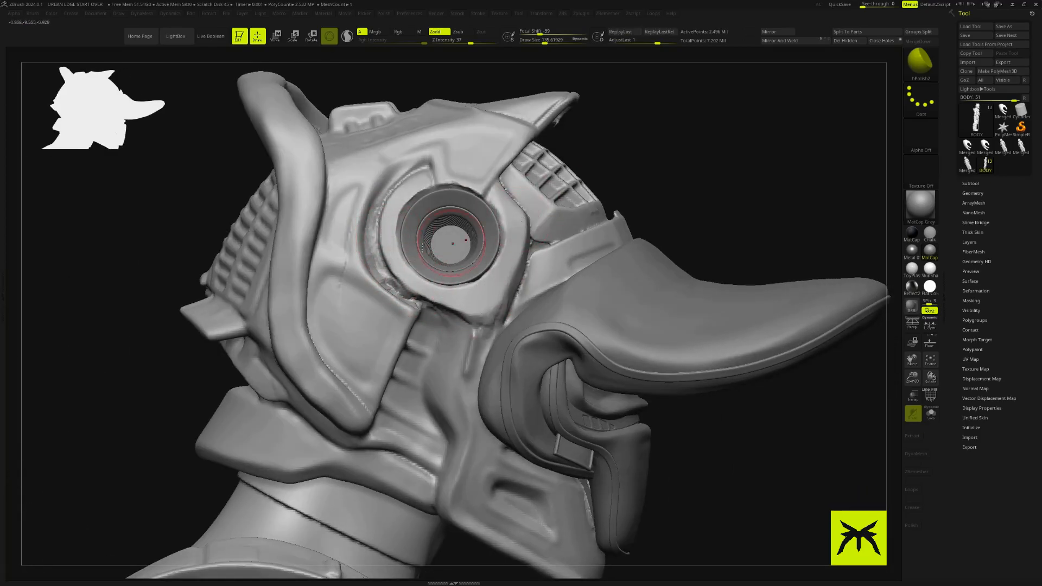
Carve the seam along the rear and lower edge of the ear ring with the DamStandard brush at a draw size of about 50.
{"action": "mouse_move", "coordinate": [705, 217]}
{"action": "left_mouse_down"}
{"action": "mouse_move", "coordinate": [734, 191]}
{"action": "mouse_move", "coordinate": [751, 133]}
{"action": "mouse_move", "coordinate": [660, 131]}
{"action": "mouse_move", "coordinate": [663, 175]}
{"action": "mouse_move", "coordinate": [605, 197]}
{"action": "left_mouse_up"}
{"action": "key", "text": "b"}
{"action": "key", "text": "d"}
{"action": "key", "text": "s"}
{"action": "key", "text": "s"}
{"action": "mouse_move", "coordinate": [679, 206]}
{"action": "left_mouse_down"}
{"action": "mouse_move", "coordinate": [640, 206]}
{"action": "mouse_move", "coordinate": [656, 147]}
{"action": "mouse_move", "coordinate": [397, 291]}
{"action": "left_mouse_up"}
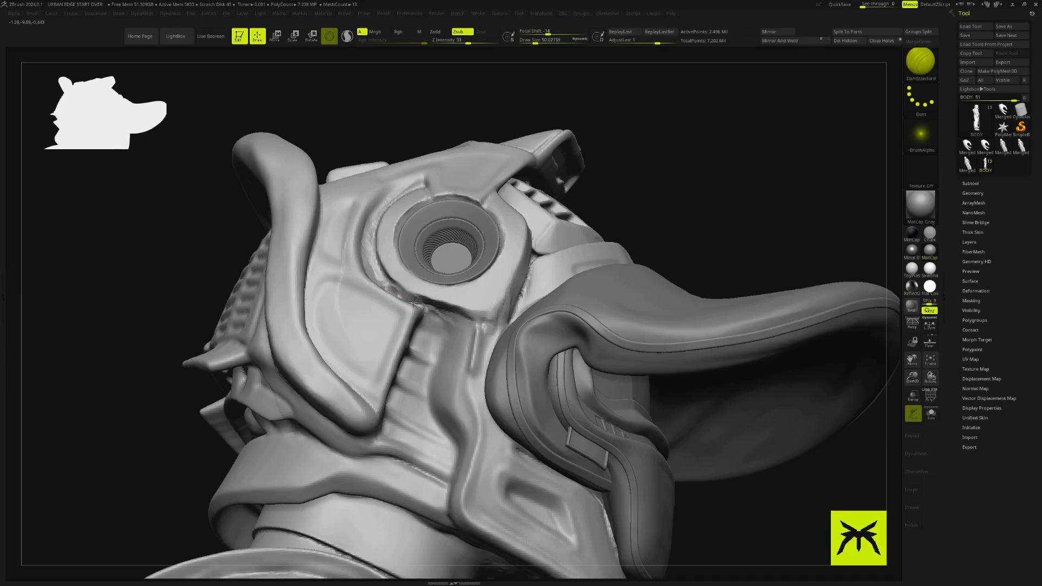
Polish the rear side of the ear ring with the hPolish brush at a draw size of about 46.
{"action": "left_click_drag", "start_coordinate": [689, 125], "coordinate": [697, 113]}
{"action": "key", "text": "space"}
{"action": "left_click", "coordinate": [688, 154]}
{"action": "key", "text": "s"}
{"action": "left_click_drag", "start_coordinate": [390, 212], "coordinate": [396, 269]}
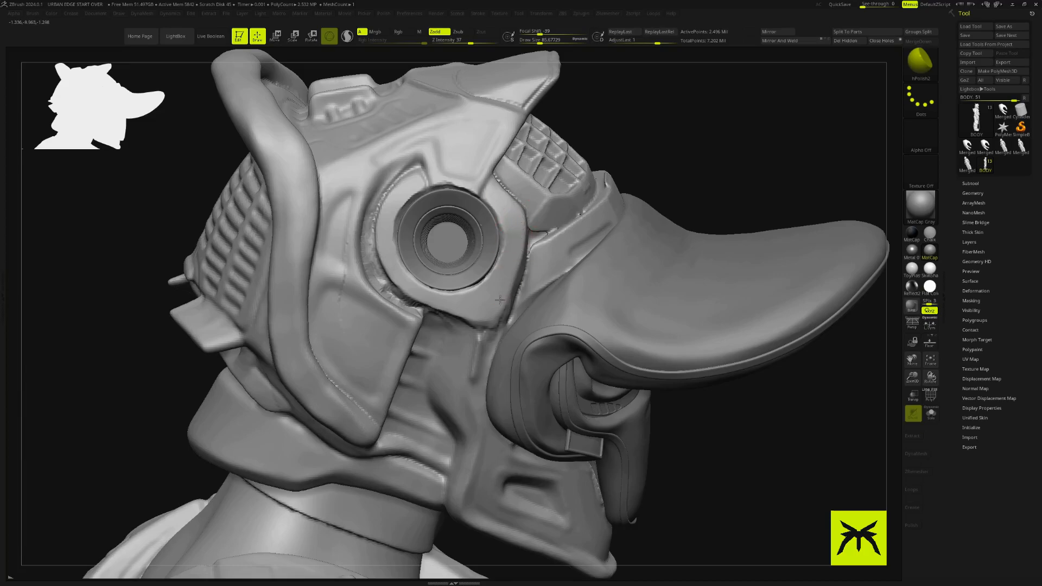
Isolate the body mesh and polish the ring surface around the exposed ear socket.
{"action": "left_click", "coordinate": [931, 413]}
{"action": "mouse_move", "coordinate": [756, 274]}
{"action": "left_mouse_down"}
{"action": "mouse_move", "coordinate": [784, 287]}
{"action": "mouse_move", "coordinate": [510, 241]}
{"action": "left_mouse_up"}
{"action": "mouse_move", "coordinate": [494, 205]}
{"action": "left_mouse_down"}
{"action": "mouse_move", "coordinate": [450, 208]}
{"action": "mouse_move", "coordinate": [478, 266]}
{"action": "left_mouse_up"}
{"action": "right_click_drag", "start_coordinate": [478, 266], "coordinate": [521, 293]}
{"action": "left_click_drag", "start_coordinate": [462, 241], "coordinate": [483, 255], "text": "shift"}
{"action": "right_click_drag", "start_coordinate": [483, 255], "coordinate": [423, 228]}
{"action": "left_click_drag", "start_coordinate": [423, 228], "coordinate": [416, 212]}
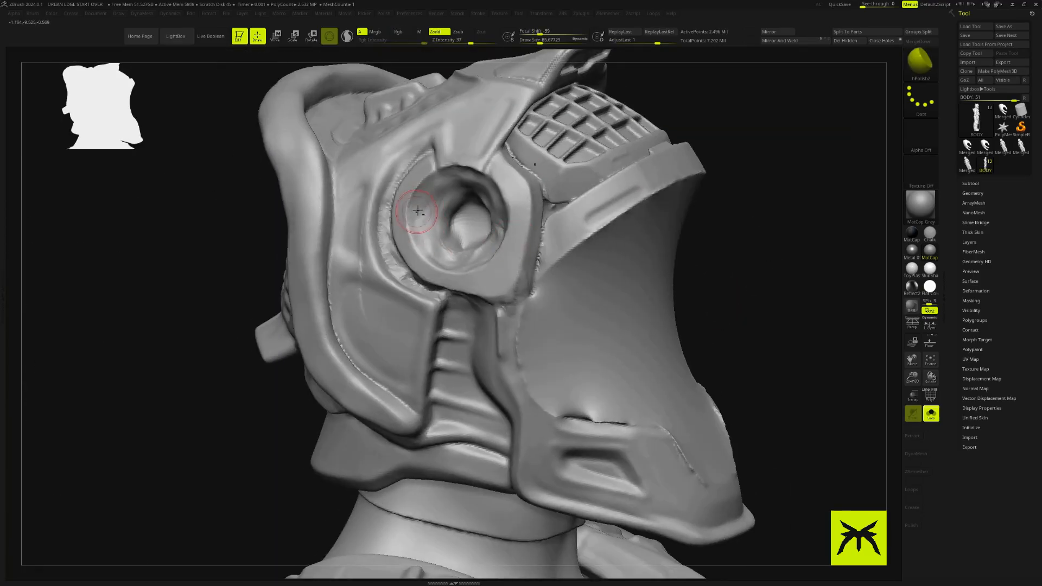
Clean up the ear socket's rim and inner wall with hPolish, and show the other helmet parts again.
{"action": "left_click_drag", "start_coordinate": [737, 214], "coordinate": [734, 272]}
{"action": "left_click_drag", "start_coordinate": [454, 269], "coordinate": [445, 267]}
{"action": "left_click_drag", "start_coordinate": [465, 221], "coordinate": [454, 239]}
{"action": "right_click_drag", "start_coordinate": [442, 249], "coordinate": [604, 254]}
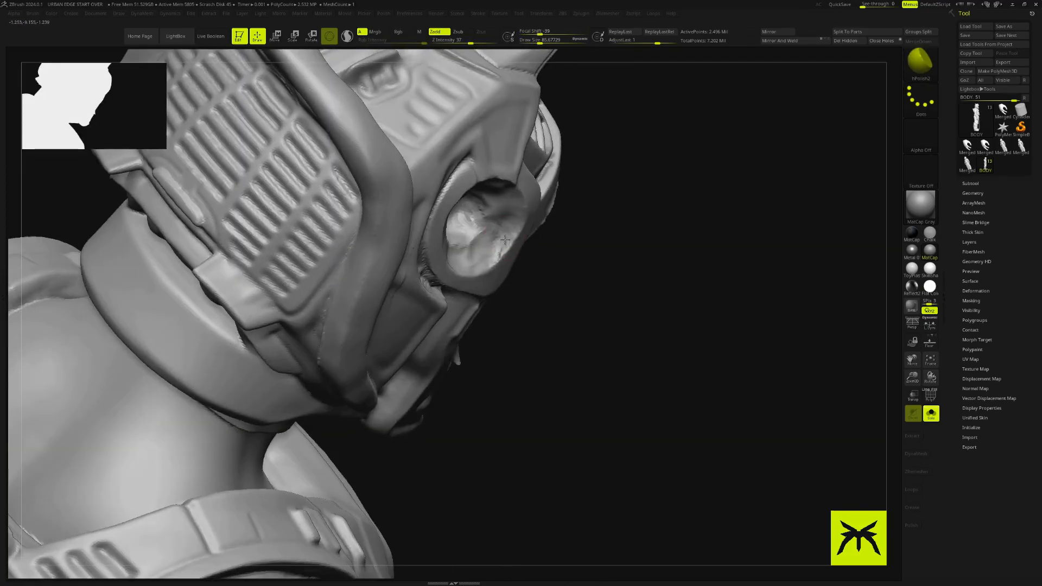
{"action": "right_click_drag", "start_coordinate": [503, 249], "coordinate": [493, 269]}
{"action": "right_click_drag", "start_coordinate": [597, 225], "coordinate": [452, 157]}
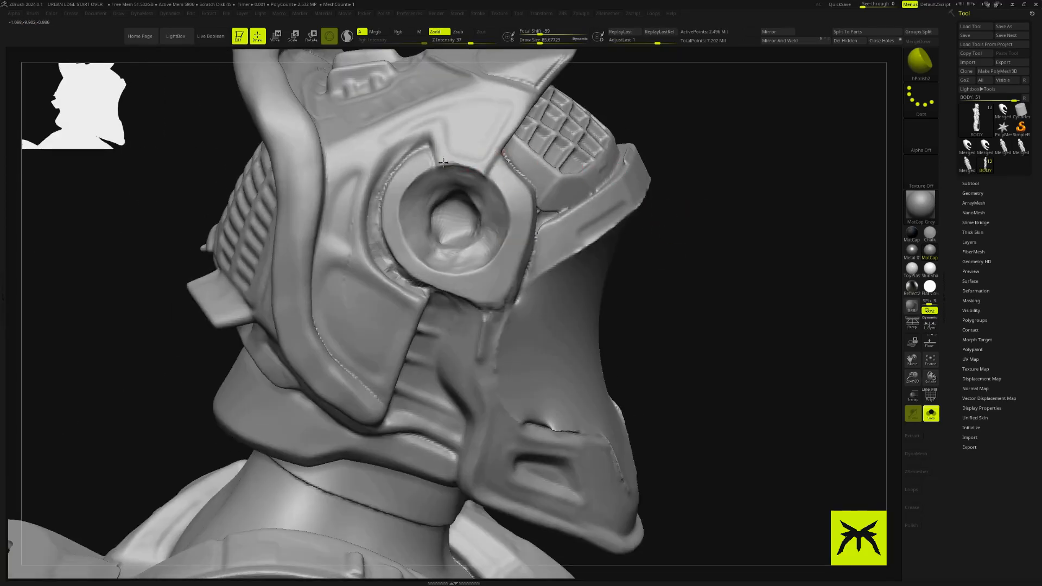
{"action": "right_click_drag", "start_coordinate": [668, 247], "coordinate": [727, 225]}
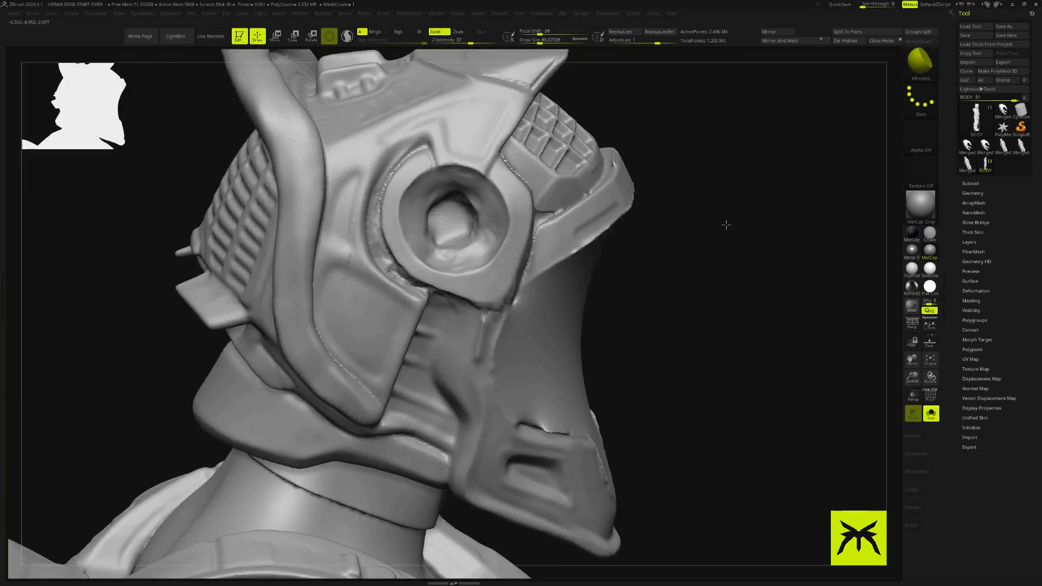
{"action": "left_click", "coordinate": [931, 414]}
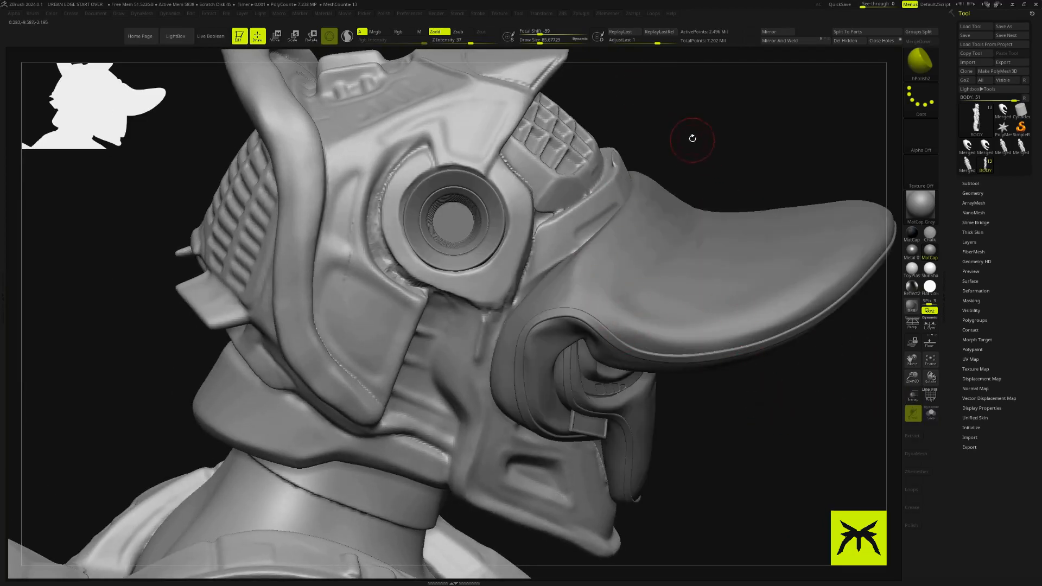
Mask the helmet surface surrounding the ear ring and adjust the ring's inner and outer outline with the Move brush.
{"action": "mouse_move", "coordinate": [378, 174]}
{"action": "left_mouse_down", "text": "ctrl"}
{"action": "mouse_move", "coordinate": [415, 135]}
{"action": "mouse_move", "coordinate": [420, 301]}
{"action": "mouse_move", "coordinate": [377, 184]}
{"action": "mouse_move", "coordinate": [420, 133]}
{"action": "mouse_move", "coordinate": [502, 135]}
{"action": "mouse_move", "coordinate": [529, 169]}
{"action": "mouse_move", "coordinate": [546, 223]}
{"action": "mouse_move", "coordinate": [515, 310]}
{"action": "mouse_move", "coordinate": [434, 296]}
{"action": "mouse_move", "coordinate": [365, 260]}
{"action": "mouse_move", "coordinate": [478, 130]}
{"action": "left_mouse_up", "text": "ctrl"}
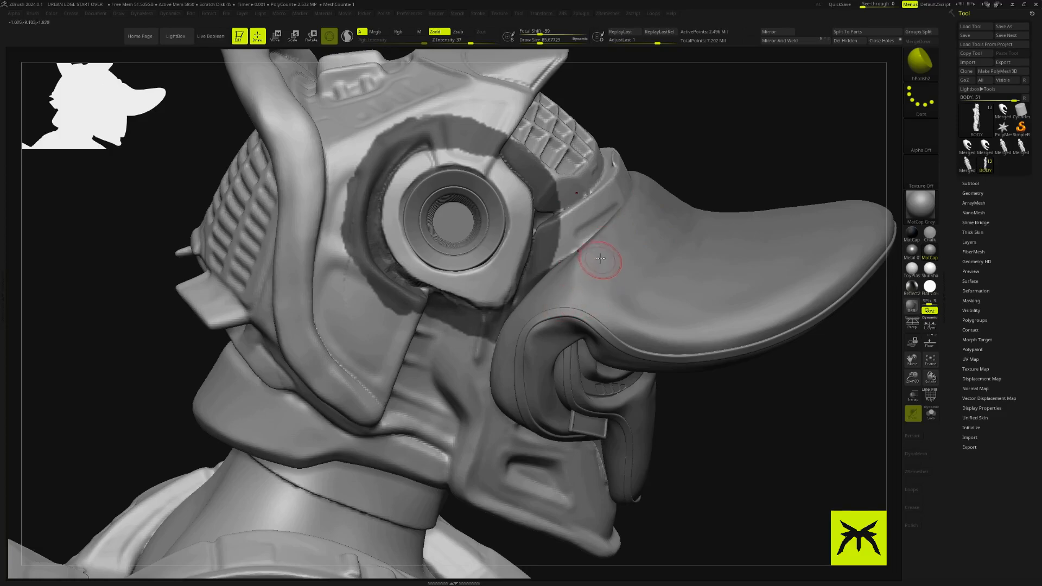
{"action": "right_click", "coordinate": [684, 132]}
{"action": "left_click", "coordinate": [674, 139]}
{"action": "key", "text": "s"}
{"action": "left_click", "coordinate": [489, 175]}
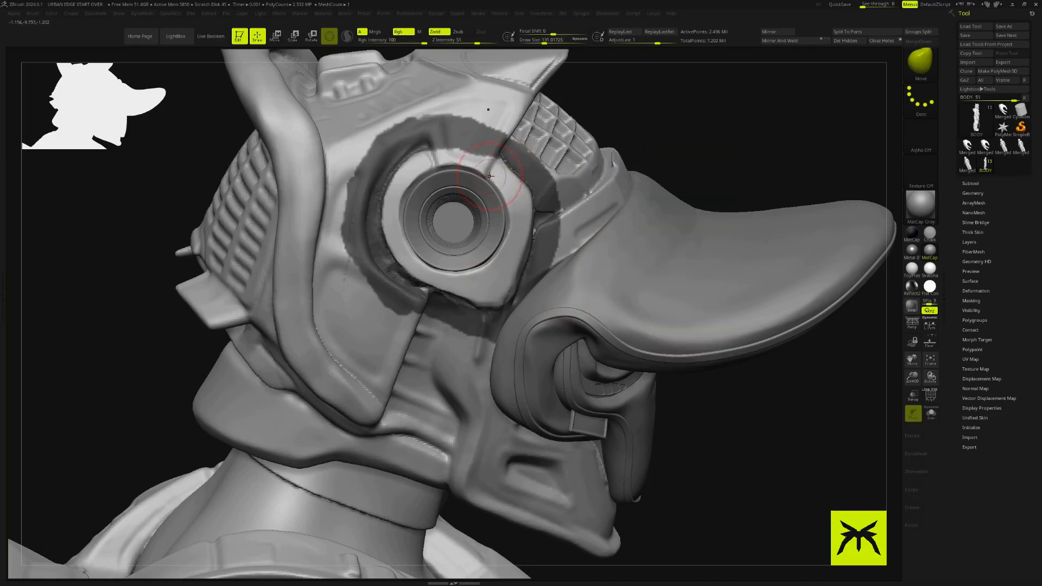
{"action": "left_click_drag", "start_coordinate": [442, 161], "coordinate": [467, 166]}
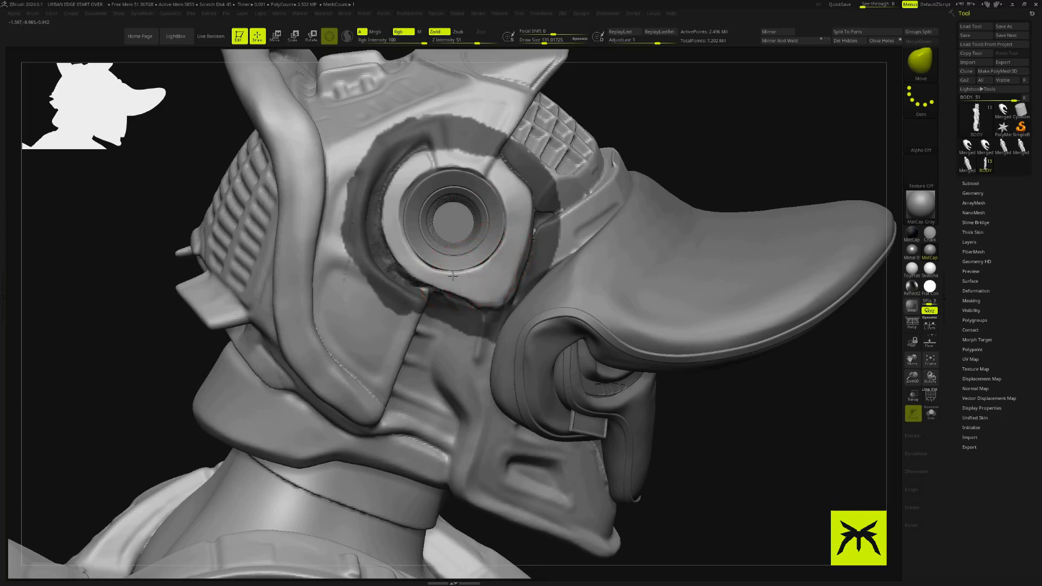
{"action": "mouse_move", "coordinate": [399, 206]}
{"action": "left_mouse_down"}
{"action": "mouse_move", "coordinate": [415, 183]}
{"action": "mouse_move", "coordinate": [403, 221]}
{"action": "mouse_move", "coordinate": [386, 220]}
{"action": "mouse_move", "coordinate": [400, 262]}
{"action": "mouse_move", "coordinate": [442, 293]}
{"action": "mouse_move", "coordinate": [471, 297]}
{"action": "mouse_move", "coordinate": [437, 276]}
{"action": "mouse_move", "coordinate": [482, 272]}
{"action": "mouse_move", "coordinate": [427, 267]}
{"action": "left_mouse_up"}
{"action": "key", "text": "s"}
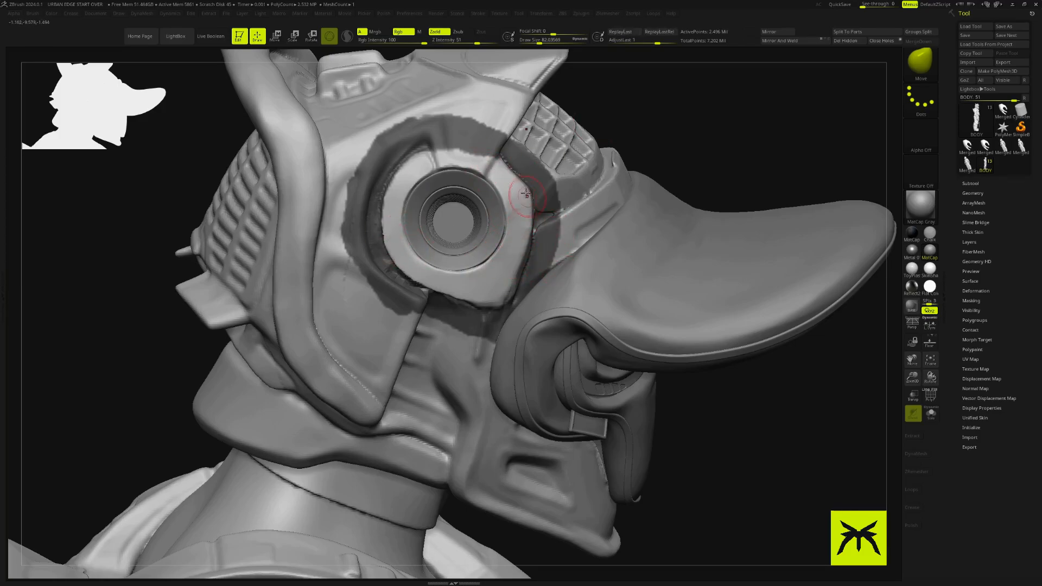
Try to reshape the ear ring's outer face from the rear view with a large Move brush.
{"action": "mouse_move", "coordinate": [578, 215]}
{"action": "right_mouse_down"}
{"action": "mouse_move", "coordinate": [802, 441]}
{"action": "mouse_move", "coordinate": [685, 254]}
{"action": "right_mouse_up"}
{"action": "key", "text": "s"}
{"action": "left_click_drag", "start_coordinate": [685, 255], "coordinate": [700, 255]}
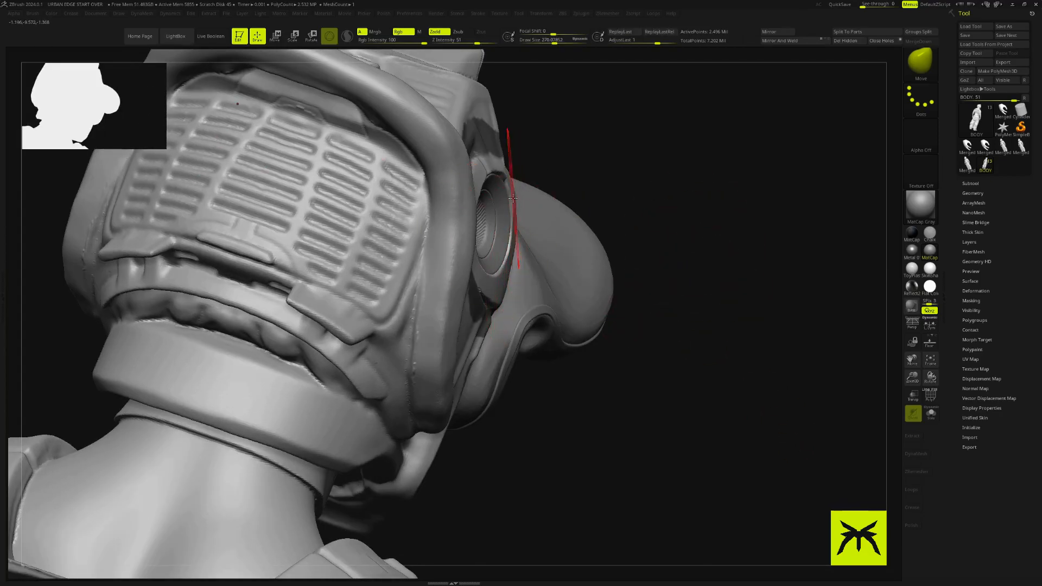
{"action": "right_click_drag", "start_coordinate": [500, 163], "coordinate": [761, 244]}
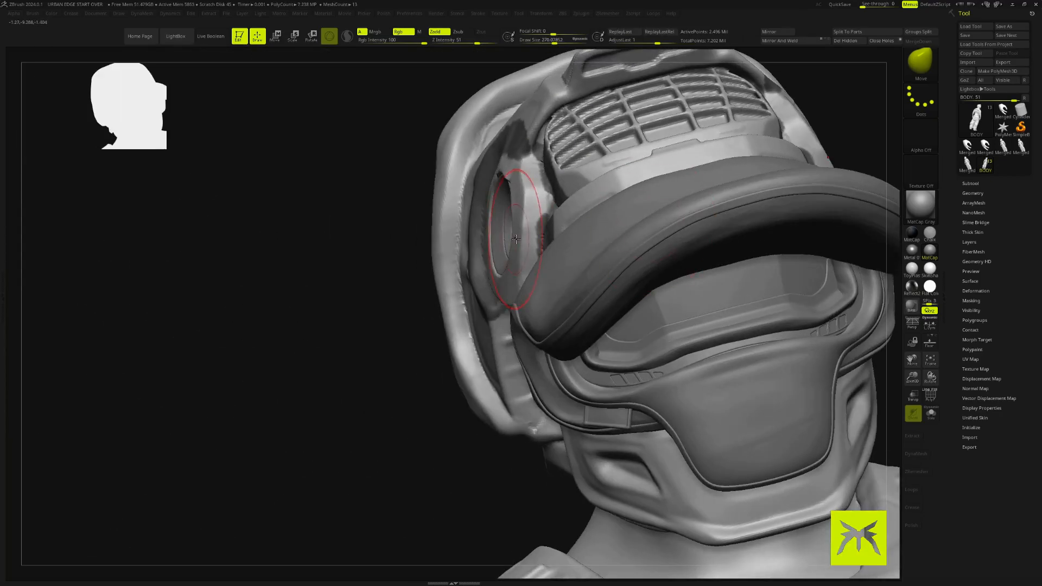
{"action": "key", "text": "ctrl+z"}
Adjust the profile of the ear ring's front side from the front view with the Move brush at a draw size of about 131.
{"action": "key", "text": "s"}
{"action": "left_click_drag", "start_coordinate": [515, 232], "coordinate": [506, 231]}
{"action": "right_click_drag", "start_coordinate": [514, 229], "coordinate": [532, 255]}
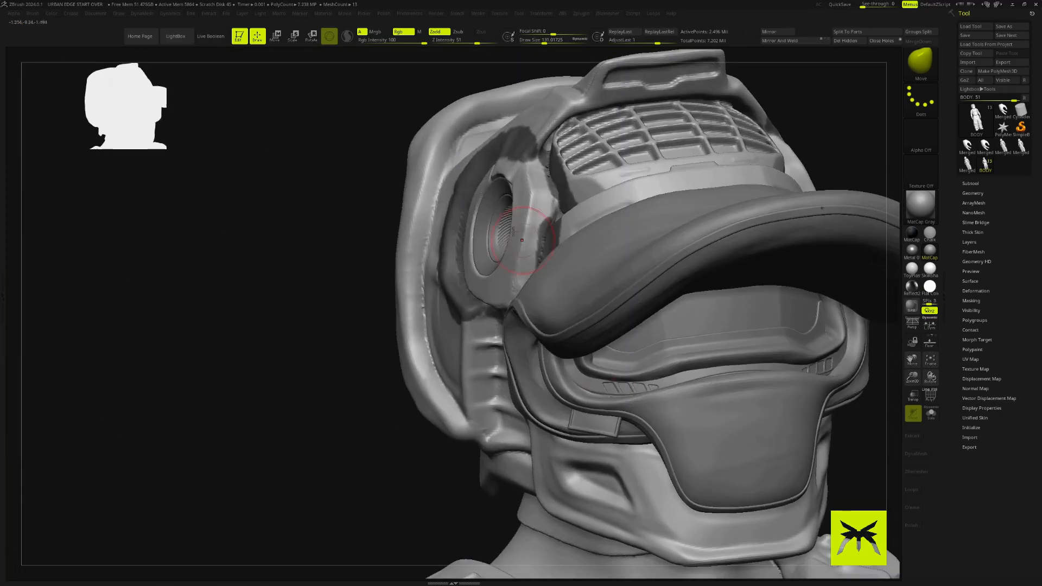
{"action": "mouse_move", "coordinate": [349, 416]}
{"action": "left_mouse_down"}
{"action": "mouse_move", "coordinate": [728, 504]}
{"action": "mouse_move", "coordinate": [746, 417]}
{"action": "mouse_move", "coordinate": [575, 404]}
{"action": "mouse_move", "coordinate": [651, 217]}
{"action": "mouse_move", "coordinate": [733, 465]}
{"action": "mouse_move", "coordinate": [751, 392]}
{"action": "mouse_move", "coordinate": [711, 395]}
{"action": "left_mouse_up"}
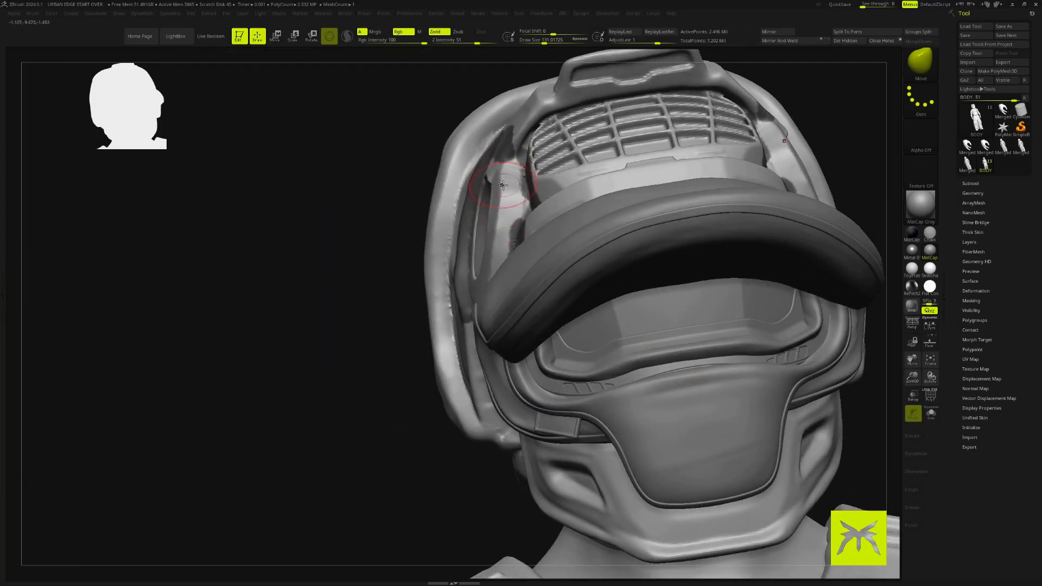
{"action": "left_click_drag", "start_coordinate": [217, 459], "coordinate": [291, 467]}
{"action": "mouse_move", "coordinate": [759, 405]}
{"action": "left_mouse_down"}
{"action": "mouse_move", "coordinate": [793, 428]}
{"action": "mouse_move", "coordinate": [771, 396]}
{"action": "left_mouse_up"}
Polish the masked-off ear ring's face flat with the hPolish brush at a reduced Z Intensity.
{"action": "key", "text": "space"}
{"action": "left_click", "coordinate": [766, 393]}
{"action": "left_click_drag", "start_coordinate": [711, 385], "coordinate": [689, 418], "text": "alt"}
{"action": "left_click", "coordinate": [464, 41]}
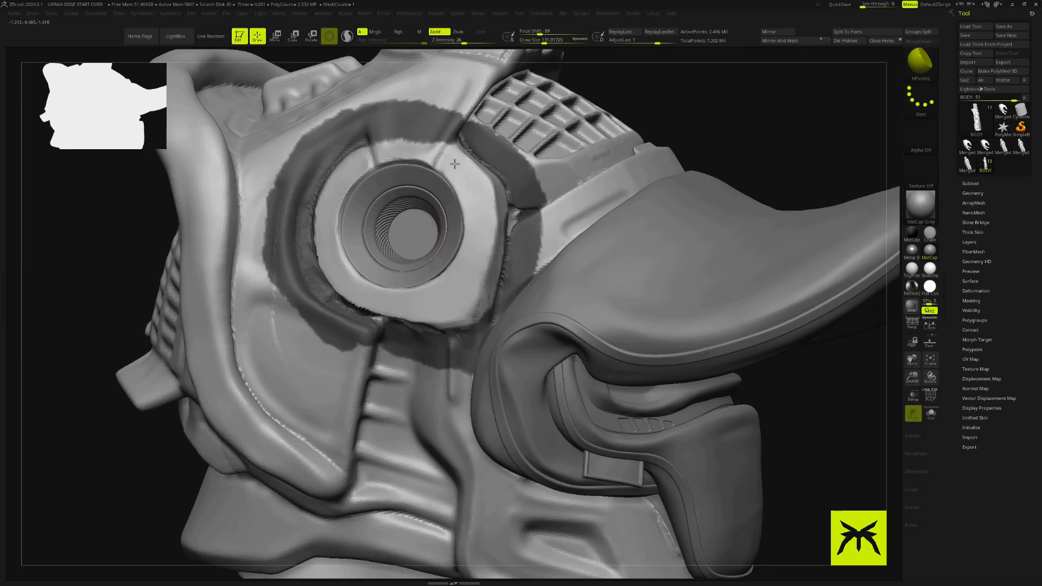
{"action": "left_click_drag", "start_coordinate": [481, 265], "coordinate": [389, 305]}
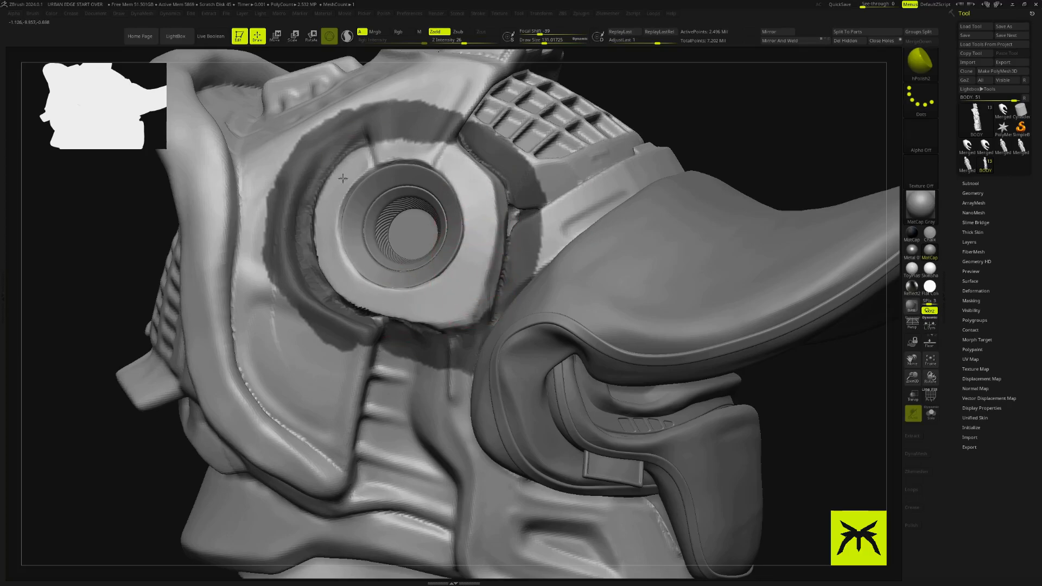
{"action": "mouse_move", "coordinate": [816, 407]}
{"action": "left_mouse_down", "text": "alt"}
{"action": "mouse_move", "coordinate": [814, 385]}
{"action": "mouse_move", "coordinate": [788, 402]}
{"action": "mouse_move", "coordinate": [814, 405]}
{"action": "mouse_move", "coordinate": [775, 421]}
{"action": "mouse_move", "coordinate": [786, 433]}
{"action": "mouse_move", "coordinate": [760, 431]}
{"action": "mouse_move", "coordinate": [783, 445]}
{"action": "mouse_move", "coordinate": [784, 381]}
{"action": "left_mouse_up", "text": "alt"}
{"action": "mouse_move", "coordinate": [751, 419]}
{"action": "left_mouse_down", "text": "alt"}
{"action": "mouse_move", "coordinate": [785, 430]}
{"action": "mouse_move", "coordinate": [758, 426]}
{"action": "left_mouse_up", "text": "alt"}
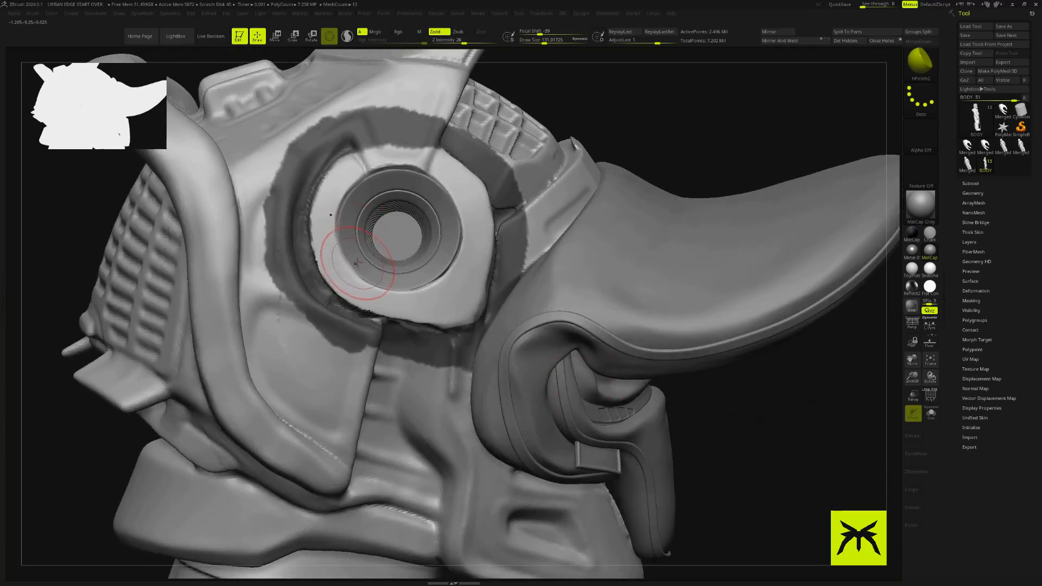
Refine the ear ring's lower rear edge with the Move brush and clear the mask around the ring.
{"action": "key", "text": "b"}
{"action": "key", "text": "m"}
{"action": "key", "text": "v"}
{"action": "left_click_drag", "start_coordinate": [348, 273], "coordinate": [353, 270]}
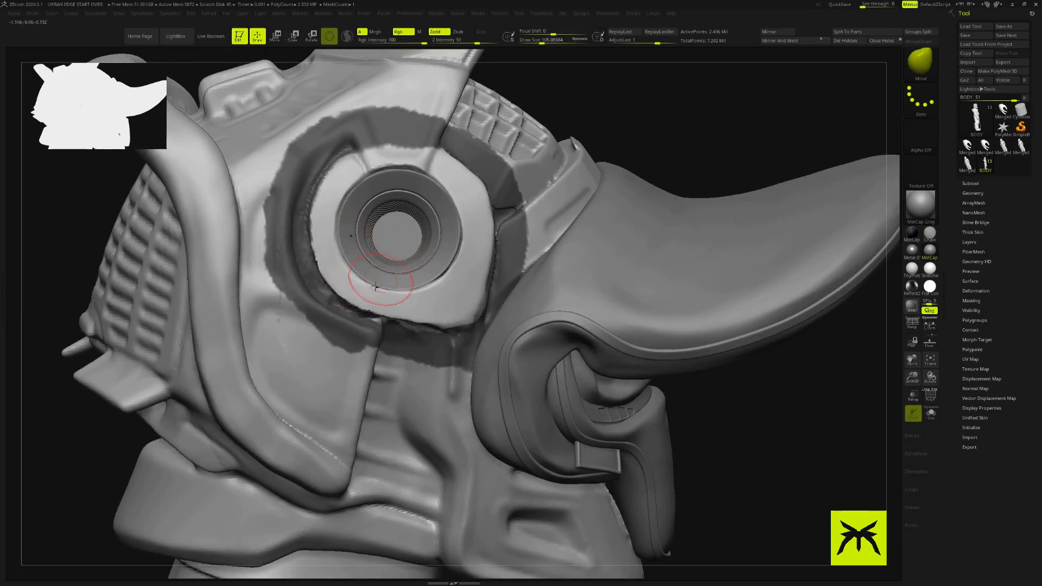
{"action": "left_click_drag", "start_coordinate": [602, 112], "coordinate": [795, 328]}
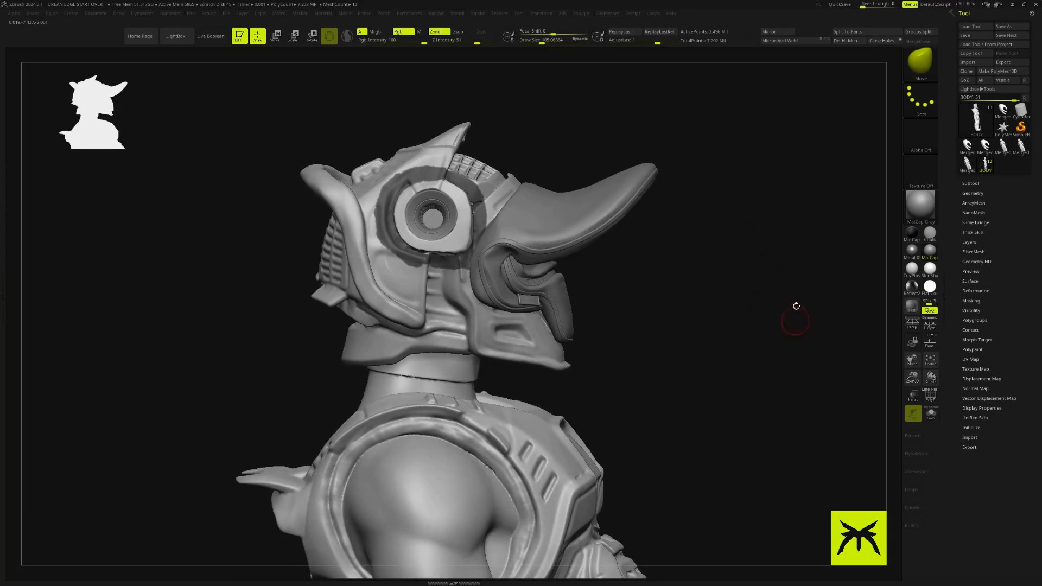
{"action": "mouse_move", "coordinate": [733, 293]}
{"action": "left_mouse_down", "text": "alt"}
{"action": "mouse_move", "coordinate": [800, 323]}
{"action": "mouse_move", "coordinate": [814, 400]}
{"action": "mouse_move", "coordinate": [807, 360]}
{"action": "mouse_move", "coordinate": [827, 379]}
{"action": "left_mouse_up", "text": "alt"}
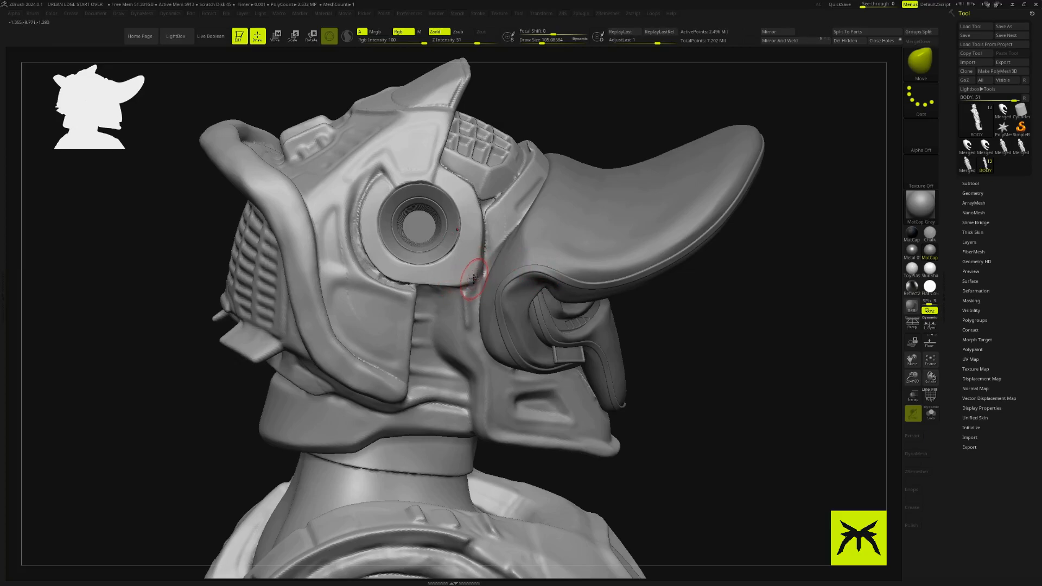
Sharpen the lower front corner of the ear ring with the Move brush.
{"action": "left_click_drag", "start_coordinate": [794, 387], "coordinate": [556, 288], "text": "alt"}
{"action": "left_click_drag", "start_coordinate": [474, 271], "coordinate": [476, 259]}
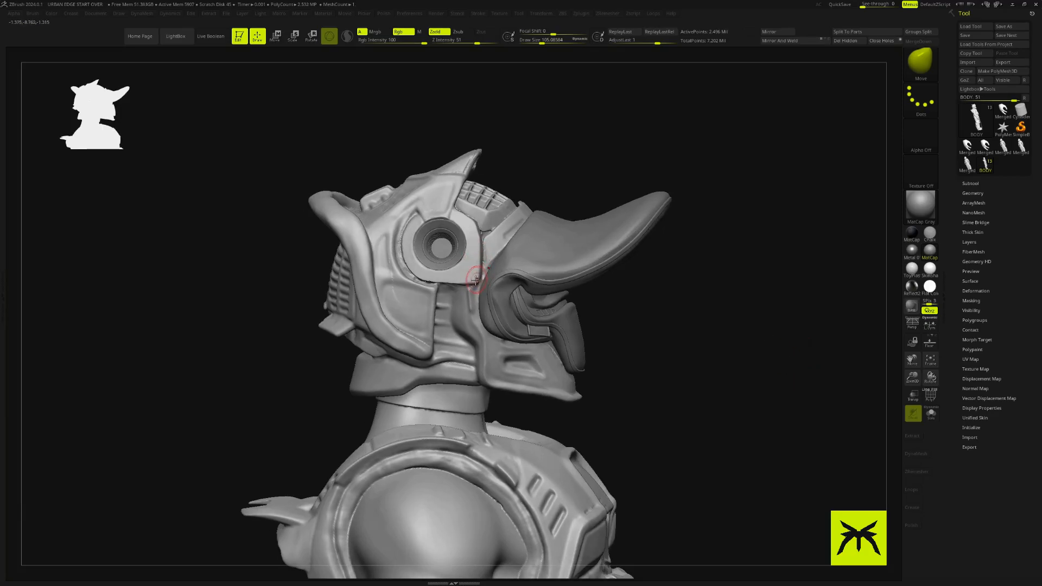
{"action": "left_click_drag", "start_coordinate": [776, 364], "coordinate": [758, 391]}
Reshape the ear ring's front edge with the Move brush at a draw size of about 118.
{"action": "key", "text": "s"}
{"action": "left_click_drag", "start_coordinate": [579, 178], "coordinate": [588, 178]}
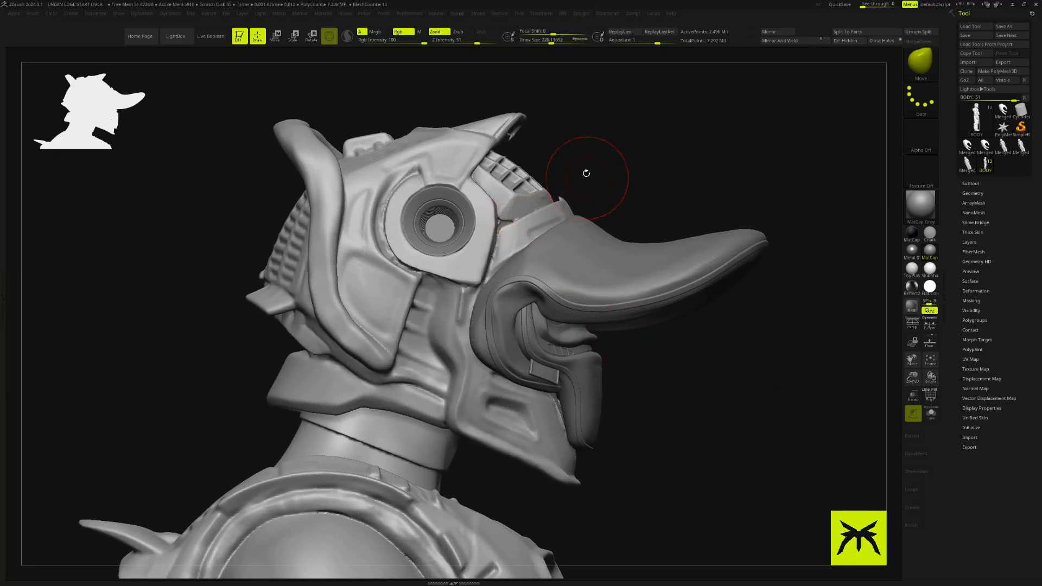
{"action": "key", "text": "s"}
{"action": "left_click_drag", "start_coordinate": [516, 206], "coordinate": [507, 206]}
{"action": "left_click_drag", "start_coordinate": [492, 211], "coordinate": [495, 211]}
{"action": "left_click_drag", "start_coordinate": [682, 199], "coordinate": [674, 186]}
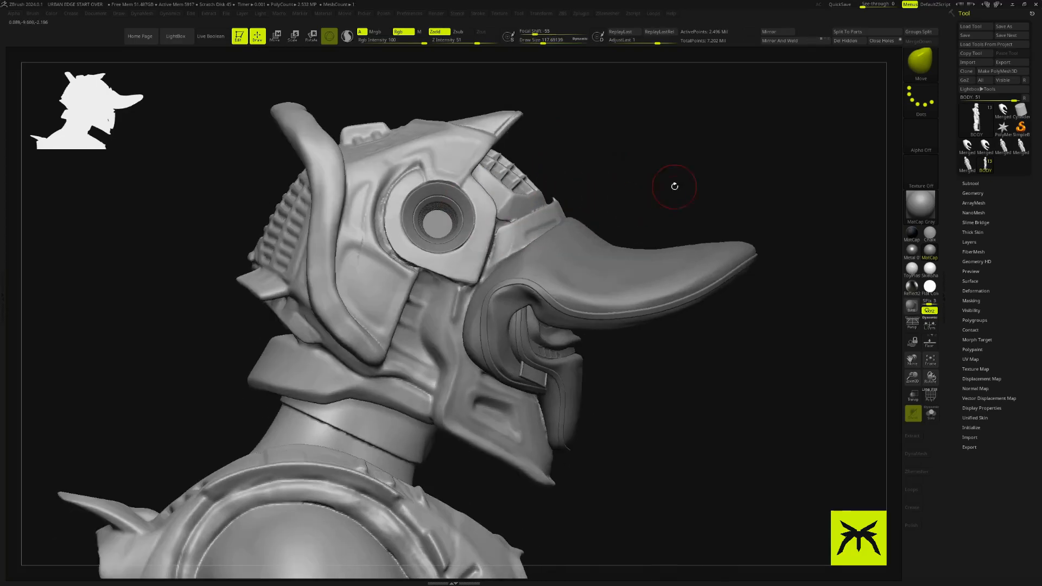
{"action": "left_click_drag", "start_coordinate": [500, 209], "coordinate": [487, 253]}
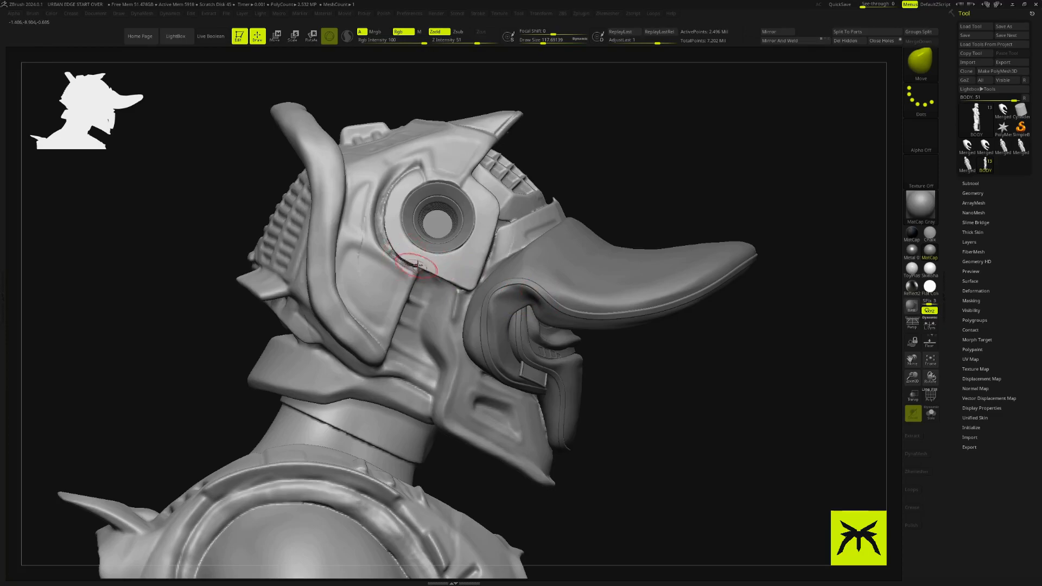
Switch to the hPolish brush and reduce its draw size for work on the ear ring.
{"action": "left_click_drag", "start_coordinate": [767, 454], "coordinate": [734, 431]}
{"action": "mouse_move", "coordinate": [733, 431]}
{"action": "left_mouse_down"}
{"action": "mouse_move", "coordinate": [723, 438]}
{"action": "mouse_move", "coordinate": [745, 428]}
{"action": "mouse_move", "coordinate": [712, 451]}
{"action": "mouse_move", "coordinate": [739, 423]}
{"action": "mouse_move", "coordinate": [748, 437]}
{"action": "mouse_move", "coordinate": [729, 445]}
{"action": "mouse_move", "coordinate": [725, 488]}
{"action": "left_mouse_up"}
{"action": "key", "text": "space"}
{"action": "left_click", "coordinate": [539, 310]}
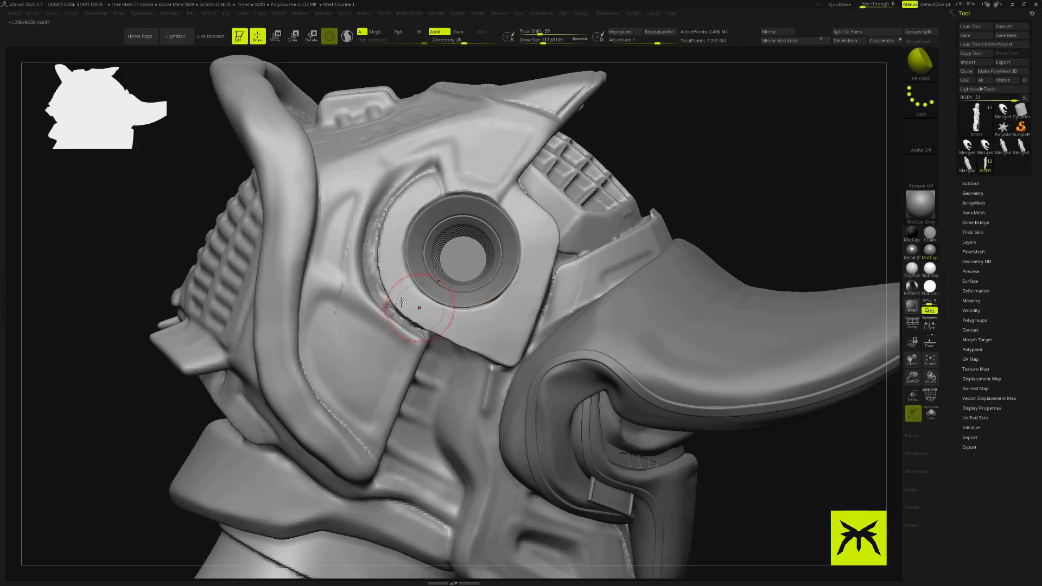
{"action": "left_click_drag", "start_coordinate": [744, 217], "coordinate": [751, 137], "text": "alt"}
{"action": "mouse_move", "coordinate": [781, 353]}
{"action": "left_mouse_down"}
{"action": "mouse_move", "coordinate": [761, 391]}
{"action": "mouse_move", "coordinate": [705, 393]}
{"action": "mouse_move", "coordinate": [733, 394]}
{"action": "mouse_move", "coordinate": [748, 342]}
{"action": "mouse_move", "coordinate": [732, 407]}
{"action": "mouse_move", "coordinate": [693, 414]}
{"action": "mouse_move", "coordinate": [718, 414]}
{"action": "mouse_move", "coordinate": [652, 400]}
{"action": "mouse_move", "coordinate": [718, 365]}
{"action": "mouse_move", "coordinate": [742, 416]}
{"action": "mouse_move", "coordinate": [710, 400]}
{"action": "mouse_move", "coordinate": [760, 437]}
{"action": "left_mouse_up"}
{"action": "left_click_drag", "start_coordinate": [732, 404], "coordinate": [721, 384]}
{"action": "key", "text": "s"}
{"action": "left_click_drag", "start_coordinate": [404, 256], "coordinate": [393, 256]}
{"action": "scroll", "coordinate": [422, 232], "scroll_direction": "up", "scroll_amount": 5}
Mask the ear ring's whole face up to its inner and outer edges, using the mask brush at a draw size of about 35.
{"action": "mouse_move", "coordinate": [418, 98]}
{"action": "left_mouse_down", "text": "ctrl"}
{"action": "mouse_move", "coordinate": [383, 154]}
{"action": "mouse_move", "coordinate": [434, 92]}
{"action": "mouse_move", "coordinate": [448, 109]}
{"action": "mouse_move", "coordinate": [388, 162]}
{"action": "mouse_move", "coordinate": [433, 111]}
{"action": "mouse_move", "coordinate": [423, 103]}
{"action": "mouse_move", "coordinate": [383, 163]}
{"action": "mouse_move", "coordinate": [371, 144]}
{"action": "mouse_move", "coordinate": [402, 250]}
{"action": "mouse_move", "coordinate": [379, 259]}
{"action": "mouse_move", "coordinate": [429, 279]}
{"action": "mouse_move", "coordinate": [432, 272]}
{"action": "mouse_move", "coordinate": [410, 290]}
{"action": "left_mouse_up", "text": "ctrl"}
{"action": "mouse_move", "coordinate": [379, 249]}
{"action": "left_mouse_down", "text": "ctrl"}
{"action": "mouse_move", "coordinate": [428, 302]}
{"action": "mouse_move", "coordinate": [446, 309]}
{"action": "mouse_move", "coordinate": [472, 297]}
{"action": "mouse_move", "coordinate": [446, 286]}
{"action": "mouse_move", "coordinate": [529, 332]}
{"action": "mouse_move", "coordinate": [495, 331]}
{"action": "mouse_move", "coordinate": [543, 352]}
{"action": "mouse_move", "coordinate": [573, 320]}
{"action": "mouse_move", "coordinate": [491, 303]}
{"action": "mouse_move", "coordinate": [522, 281]}
{"action": "mouse_move", "coordinate": [574, 304]}
{"action": "mouse_move", "coordinate": [589, 293]}
{"action": "mouse_move", "coordinate": [591, 269]}
{"action": "mouse_move", "coordinate": [572, 234]}
{"action": "mouse_move", "coordinate": [542, 266]}
{"action": "mouse_move", "coordinate": [562, 239]}
{"action": "mouse_move", "coordinate": [571, 258]}
{"action": "mouse_move", "coordinate": [604, 220]}
{"action": "mouse_move", "coordinate": [611, 190]}
{"action": "mouse_move", "coordinate": [572, 209]}
{"action": "mouse_move", "coordinate": [555, 253]}
{"action": "mouse_move", "coordinate": [570, 163]}
{"action": "mouse_move", "coordinate": [597, 181]}
{"action": "mouse_move", "coordinate": [615, 169]}
{"action": "left_mouse_up", "text": "ctrl"}
{"action": "mouse_move", "coordinate": [601, 250]}
{"action": "left_mouse_down", "text": "ctrl"}
{"action": "mouse_move", "coordinate": [548, 114]}
{"action": "mouse_move", "coordinate": [554, 144]}
{"action": "mouse_move", "coordinate": [564, 105]}
{"action": "mouse_move", "coordinate": [570, 127]}
{"action": "mouse_move", "coordinate": [585, 130]}
{"action": "left_mouse_up", "text": "ctrl"}
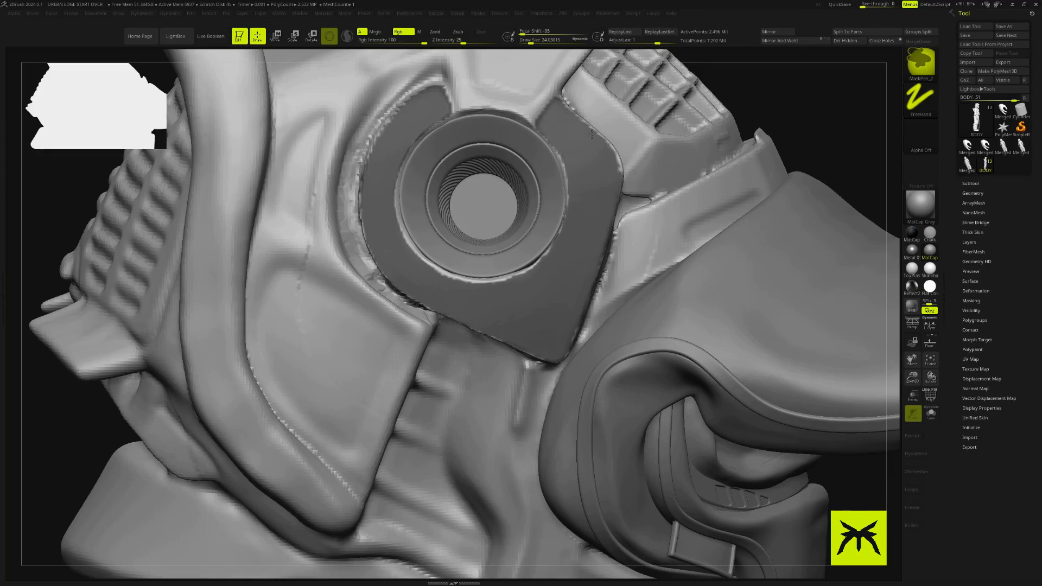
{"action": "left_click_drag", "start_coordinate": [828, 136], "coordinate": [727, 155]}
{"action": "left_click_drag", "start_coordinate": [597, 229], "coordinate": [583, 240], "text": "ctrl"}
{"action": "left_click_drag", "start_coordinate": [547, 322], "coordinate": [552, 297], "text": "ctrl"}
{"action": "left_click_drag", "start_coordinate": [587, 108], "coordinate": [600, 115], "text": "ctrl"}
{"action": "left_click_drag", "start_coordinate": [202, 434], "coordinate": [194, 323]}
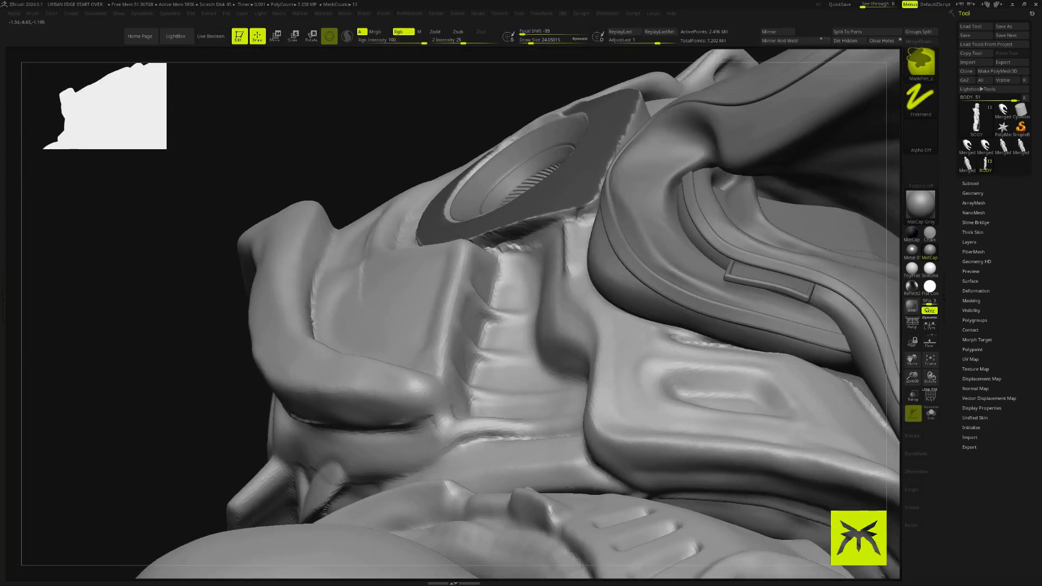
{"action": "left_click_drag", "start_coordinate": [578, 213], "coordinate": [591, 211], "text": "ctrl"}
{"action": "left_click_drag", "start_coordinate": [255, 120], "coordinate": [326, 196]}
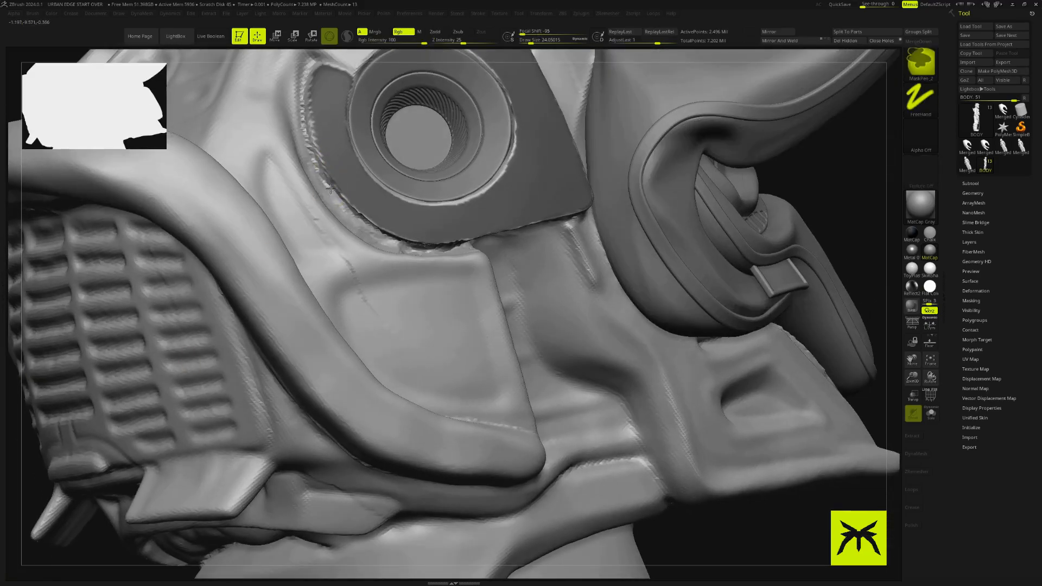
Extract the masked ear ring as a separate subtool and isolate it in Solo mode.
{"action": "left_click_drag", "start_coordinate": [833, 192], "coordinate": [854, 337], "text": "alt"}
{"action": "left_click_drag", "start_coordinate": [855, 336], "coordinate": [828, 299]}
{"action": "left_click", "coordinate": [913, 436]}
{"action": "left_click", "coordinate": [923, 453]}
{"action": "left_click", "coordinate": [924, 467]}
{"action": "left_click", "coordinate": [930, 414]}
{"action": "left_click_drag", "start_coordinate": [749, 337], "coordinate": [747, 406]}
{"action": "left_click", "coordinate": [914, 525]}
{"action": "left_click", "coordinate": [949, 386]}
Show the polyframe and remesh the extracted ring with ZRemesher at half the polygon count.
{"action": "left_click", "coordinate": [920, 472]}
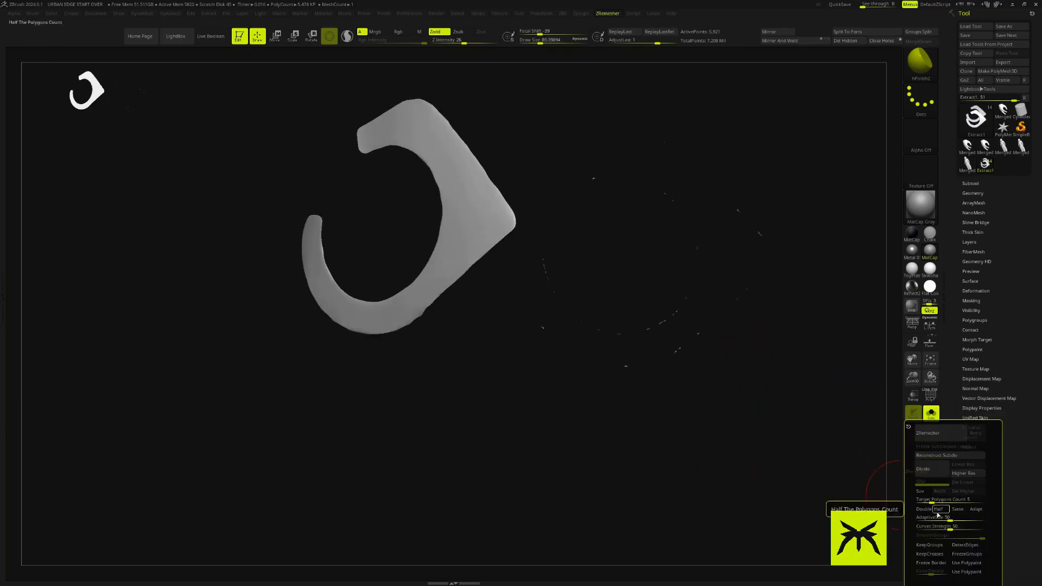
{"action": "left_click", "coordinate": [930, 395]}
{"action": "left_click_drag", "start_coordinate": [813, 391], "coordinate": [778, 361]}
{"action": "left_click", "coordinate": [917, 472]}
{"action": "left_click", "coordinate": [941, 433]}
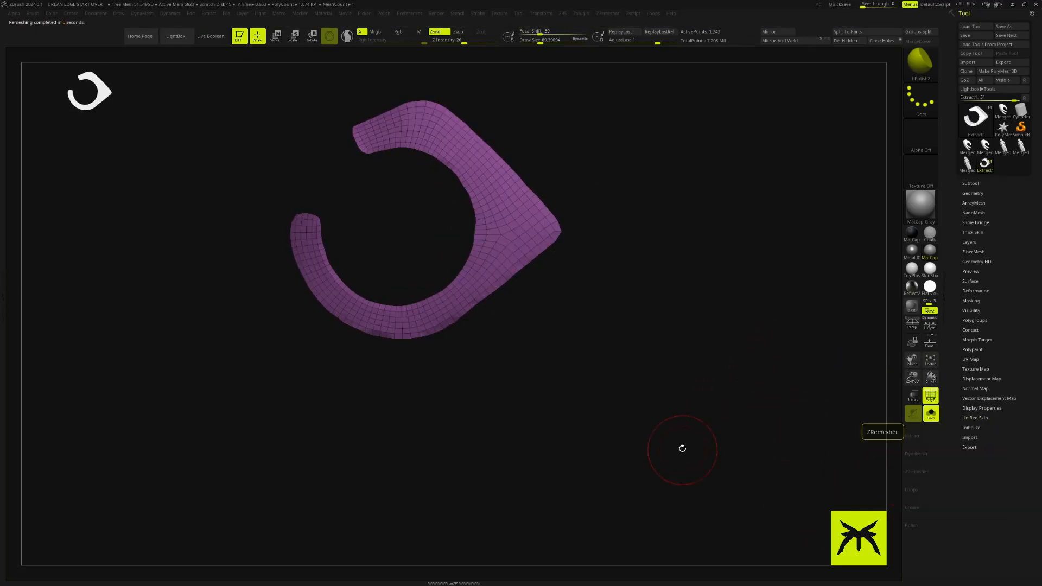
Run ZRemesher on the ring several more times to bring it down to a simple low-poly quad layout.
{"action": "left_click", "coordinate": [917, 472]}
{"action": "left_click", "coordinate": [922, 509]}
{"action": "left_click", "coordinate": [941, 433]}
{"action": "left_click", "coordinate": [923, 479]}
{"action": "left_click", "coordinate": [941, 433]}
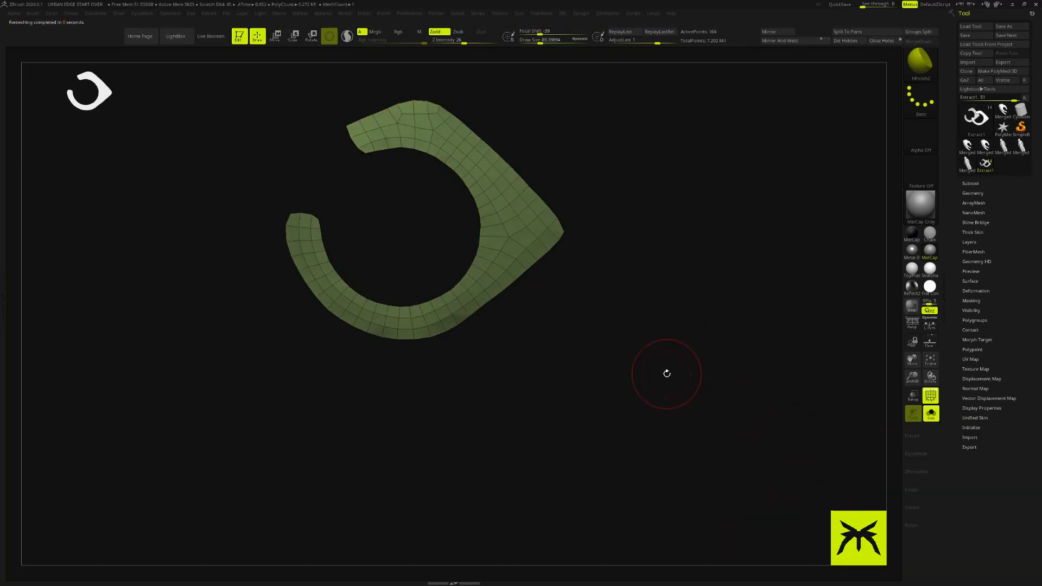
{"action": "left_click", "coordinate": [922, 471]}
{"action": "left_click", "coordinate": [940, 433]}
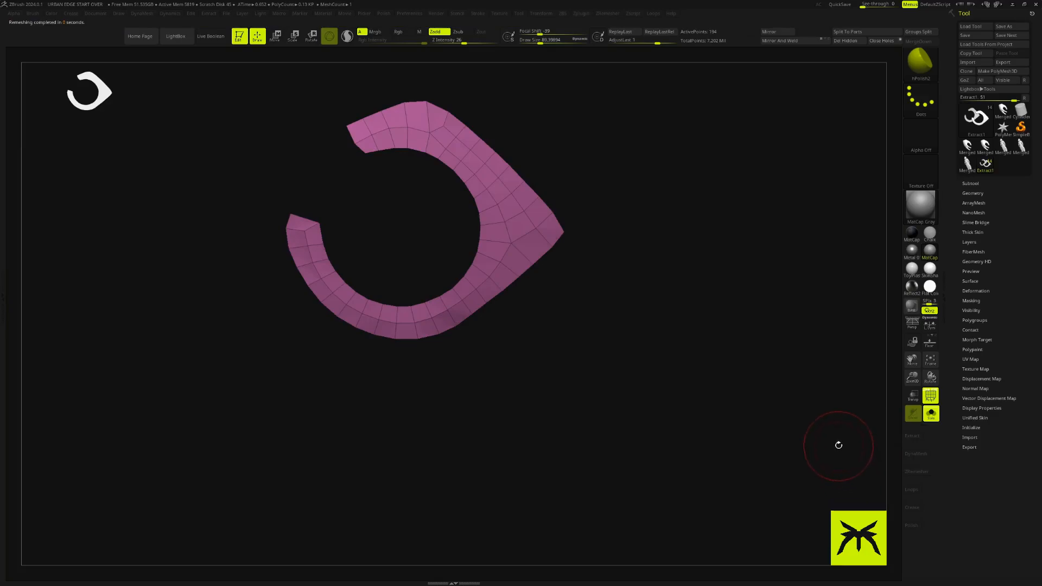
{"action": "left_click", "coordinate": [929, 396]}
{"action": "left_click", "coordinate": [930, 395]}
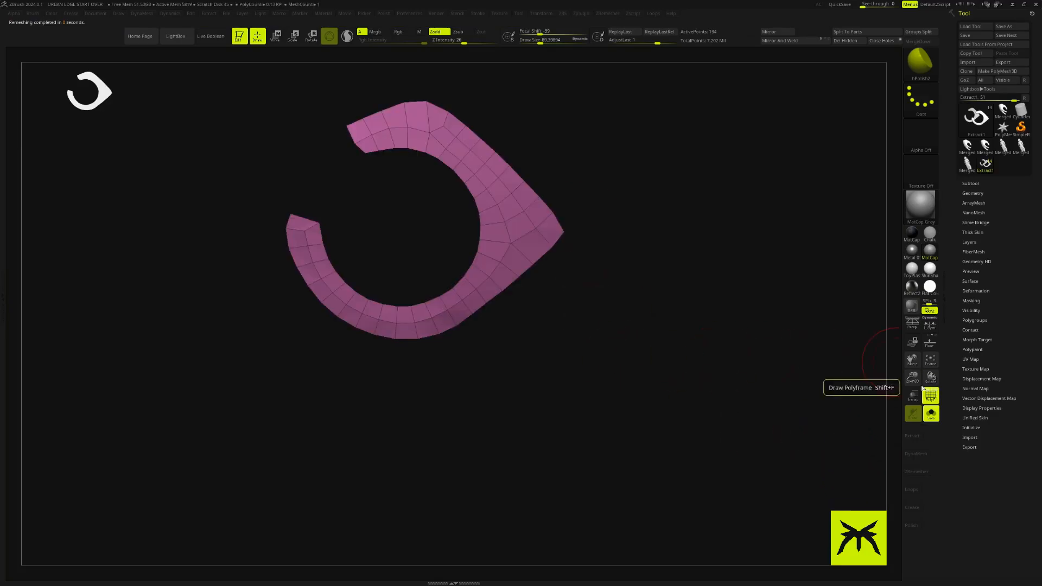
Show the full helmet again and shift the extracted ring slightly outward from its surface with the Move gizmo.
{"action": "left_click_drag", "start_coordinate": [863, 352], "coordinate": [760, 347]}
{"action": "left_click", "coordinate": [275, 37]}
{"action": "left_click", "coordinate": [931, 414]}
{"action": "key", "text": "q"}
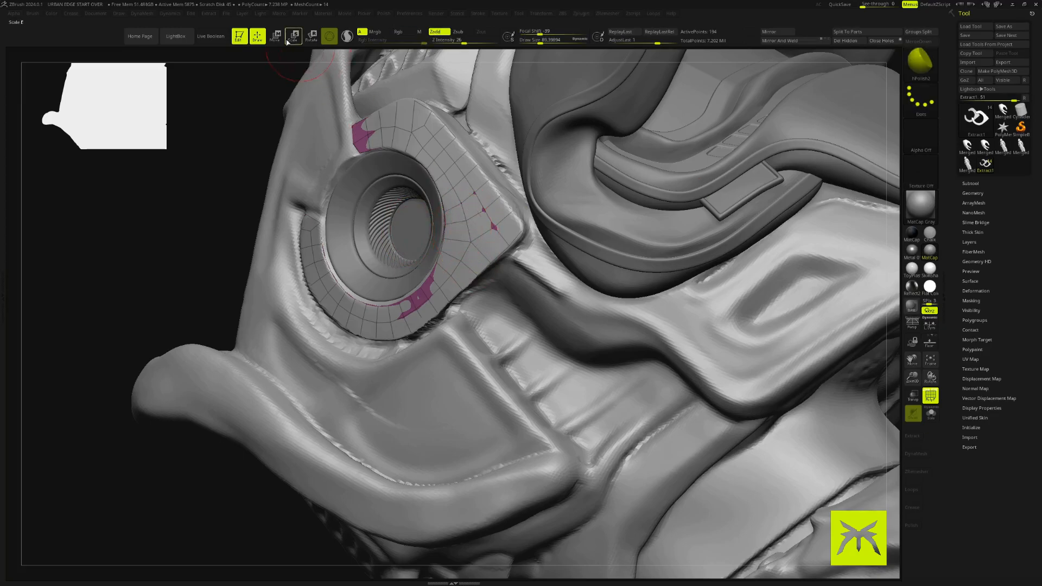
{"action": "key", "text": "w"}
{"action": "left_click", "coordinate": [475, 173], "text": "alt"}
{"action": "left_click_drag", "start_coordinate": [440, 239], "coordinate": [439, 239]}
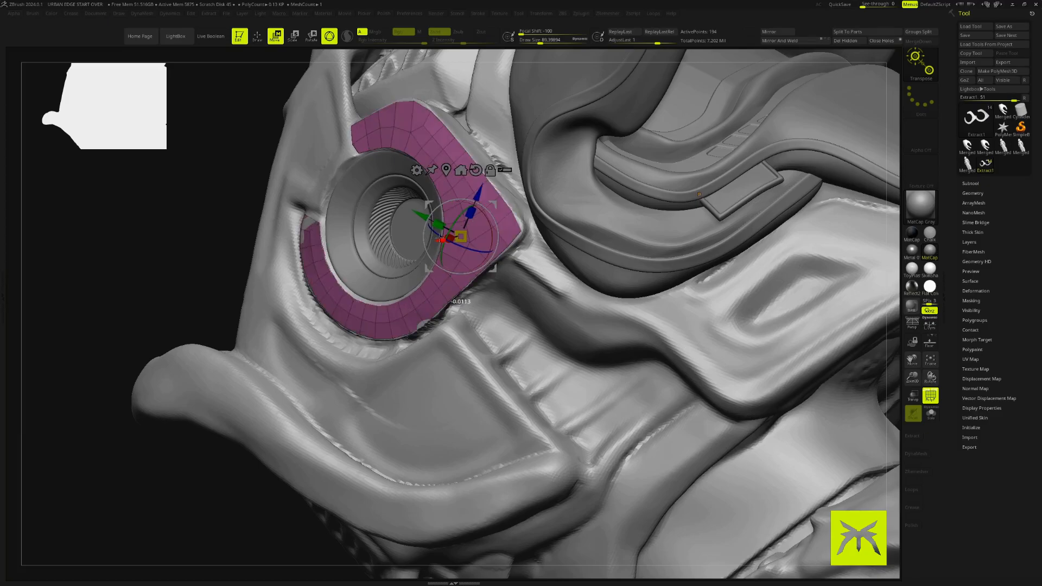
{"action": "key", "text": "q"}
Pull the ring's upper front end toward the ear disc using the Move brush at a draw size of about 45.
{"action": "left_click_drag", "start_coordinate": [291, 498], "coordinate": [374, 461]}
{"action": "left_click_drag", "start_coordinate": [844, 237], "coordinate": [896, 361]}
{"action": "left_click", "coordinate": [917, 415]}
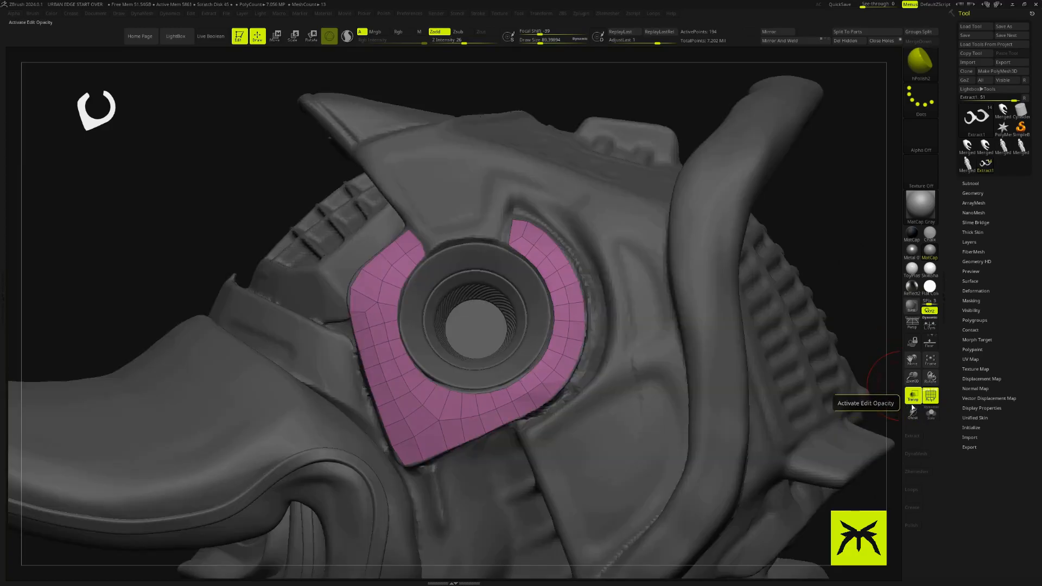
{"action": "left_click", "coordinate": [913, 396]}
{"action": "key", "text": "b"}
{"action": "key", "text": "m"}
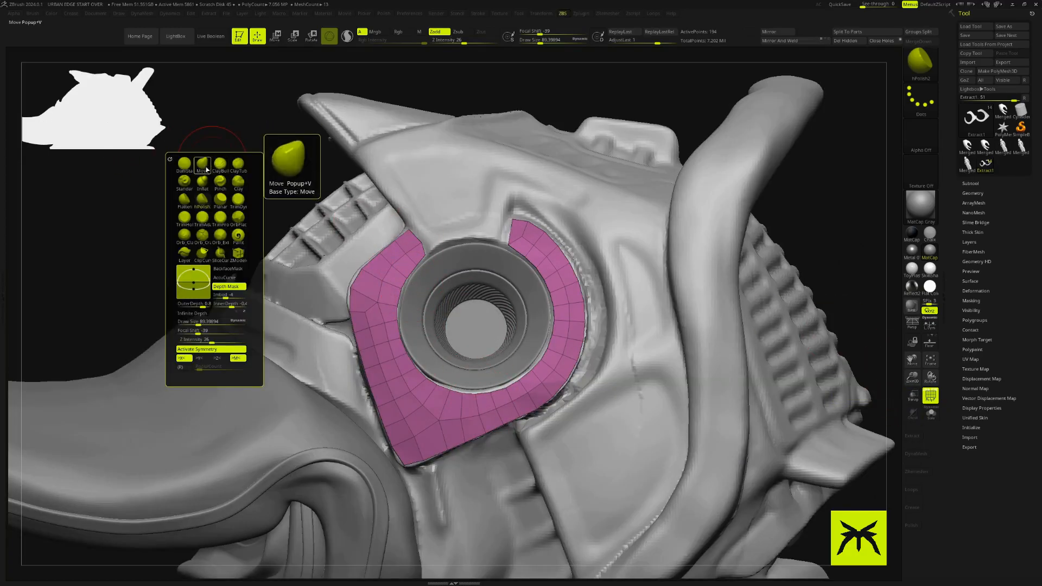
{"action": "key", "text": "v"}
{"action": "key", "text": "s"}
{"action": "left_click_drag", "start_coordinate": [426, 252], "coordinate": [419, 252]}
{"action": "left_click_drag", "start_coordinate": [424, 250], "coordinate": [435, 248]}
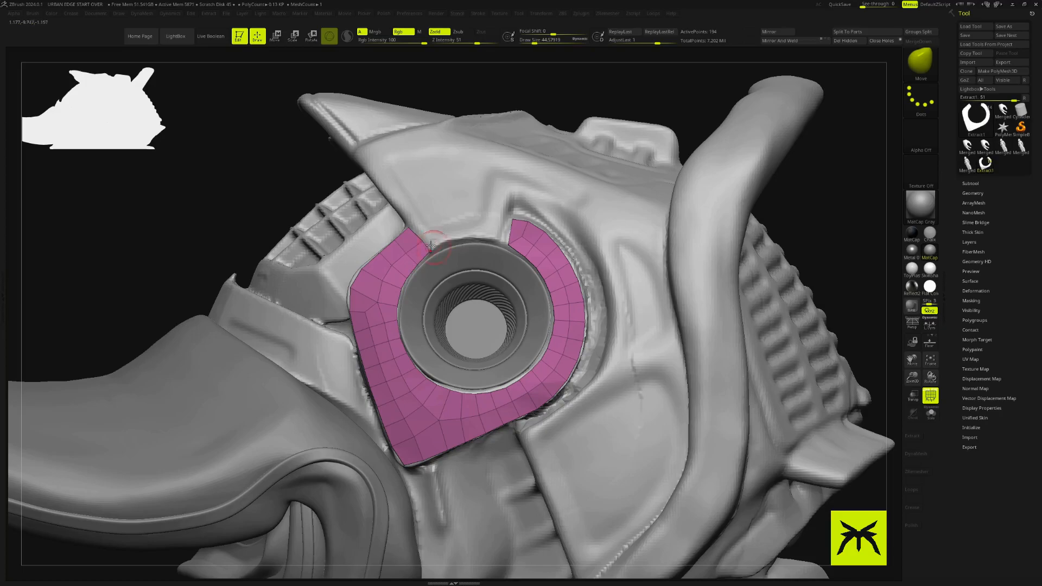
Adjust the ring's upper rear end, inner edge and lower front corner with the Move brush to fit the disc and helmet.
{"action": "left_click_drag", "start_coordinate": [507, 245], "coordinate": [508, 243]}
{"action": "left_click_drag", "start_coordinate": [405, 283], "coordinate": [409, 281]}
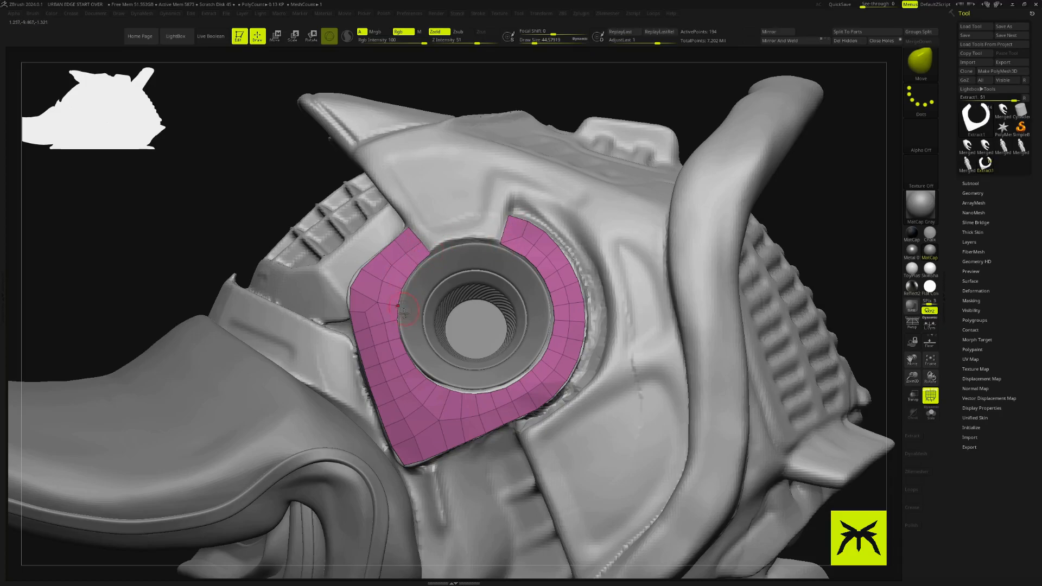
{"action": "left_click_drag", "start_coordinate": [432, 383], "coordinate": [436, 381]}
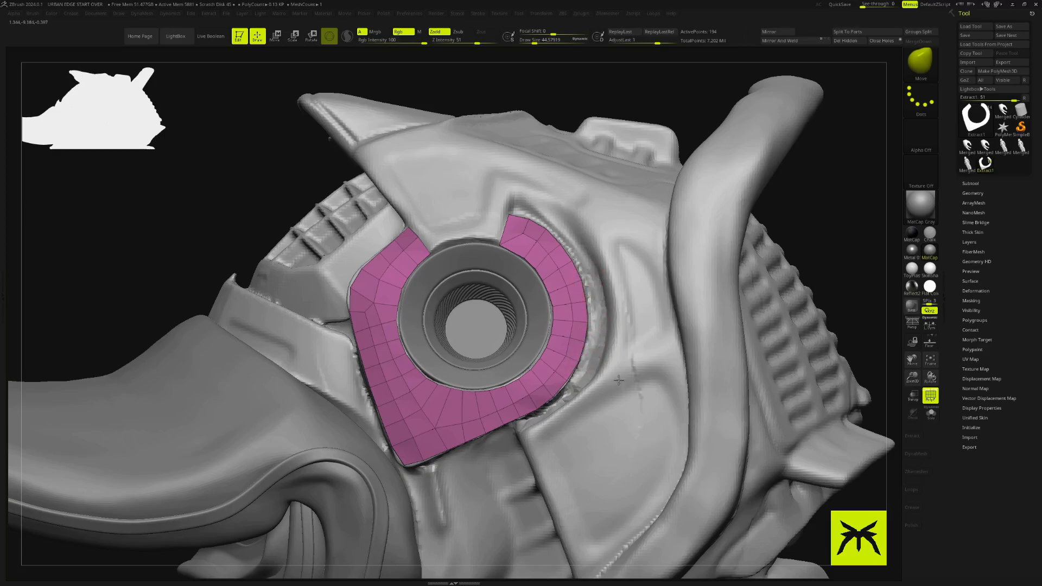
{"action": "left_click_drag", "start_coordinate": [406, 467], "coordinate": [402, 470]}
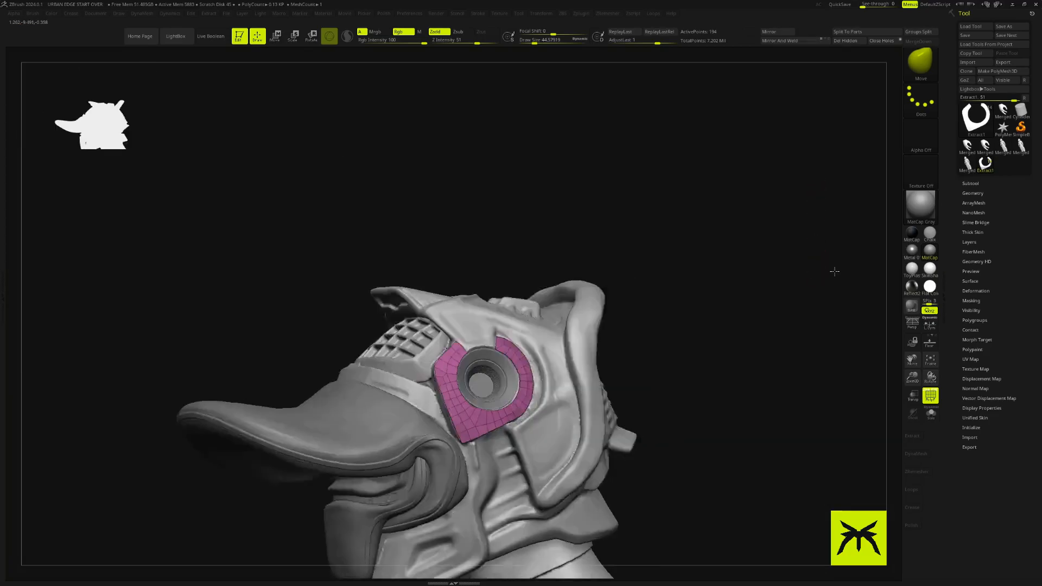
Switch to the ZModeler brush for editing the extracted ring's polygons on the opposite side of the helmet.
{"action": "mouse_move", "coordinate": [832, 270]}
{"action": "left_mouse_down"}
{"action": "mouse_move", "coordinate": [812, 279]}
{"action": "mouse_move", "coordinate": [830, 296]}
{"action": "mouse_move", "coordinate": [740, 286]}
{"action": "mouse_move", "coordinate": [754, 251]}
{"action": "mouse_move", "coordinate": [772, 247]}
{"action": "mouse_move", "coordinate": [755, 265]}
{"action": "left_mouse_up"}
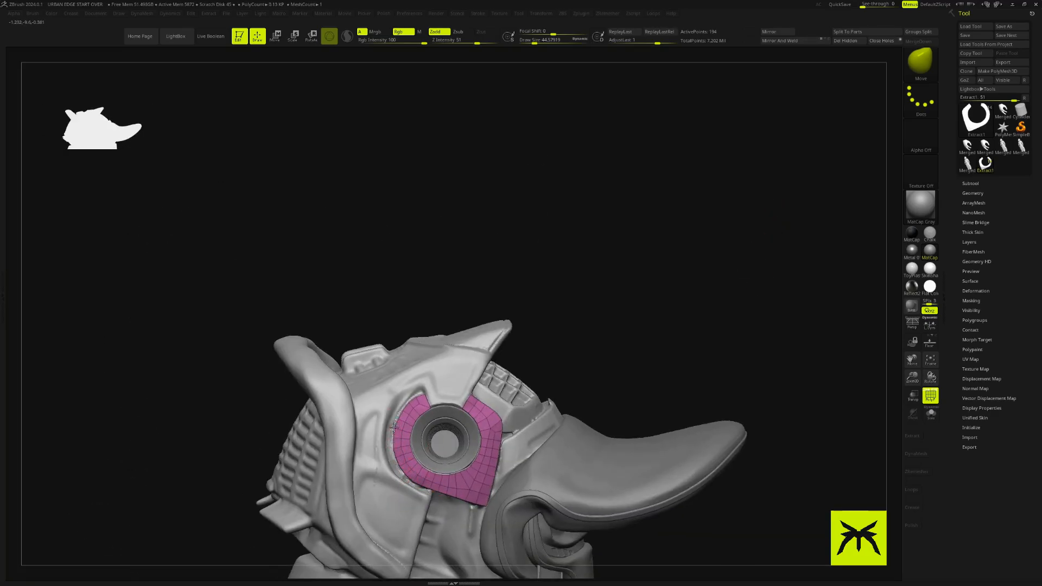
{"action": "mouse_move", "coordinate": [688, 336]}
{"action": "left_mouse_down"}
{"action": "mouse_move", "coordinate": [698, 291]}
{"action": "mouse_move", "coordinate": [724, 261]}
{"action": "mouse_move", "coordinate": [679, 182]}
{"action": "mouse_move", "coordinate": [705, 166]}
{"action": "left_mouse_up"}
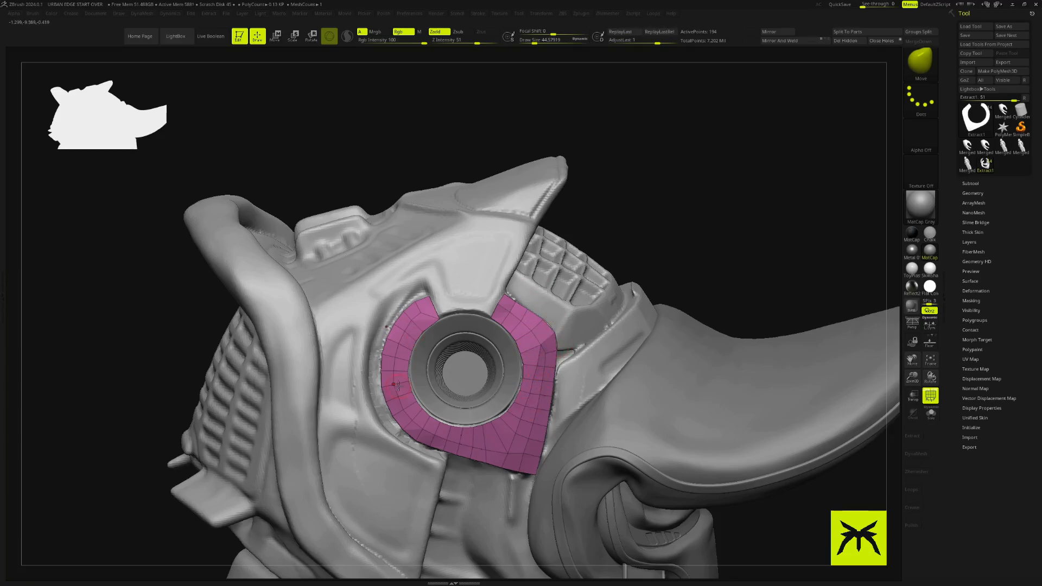
{"action": "key", "text": "b"}
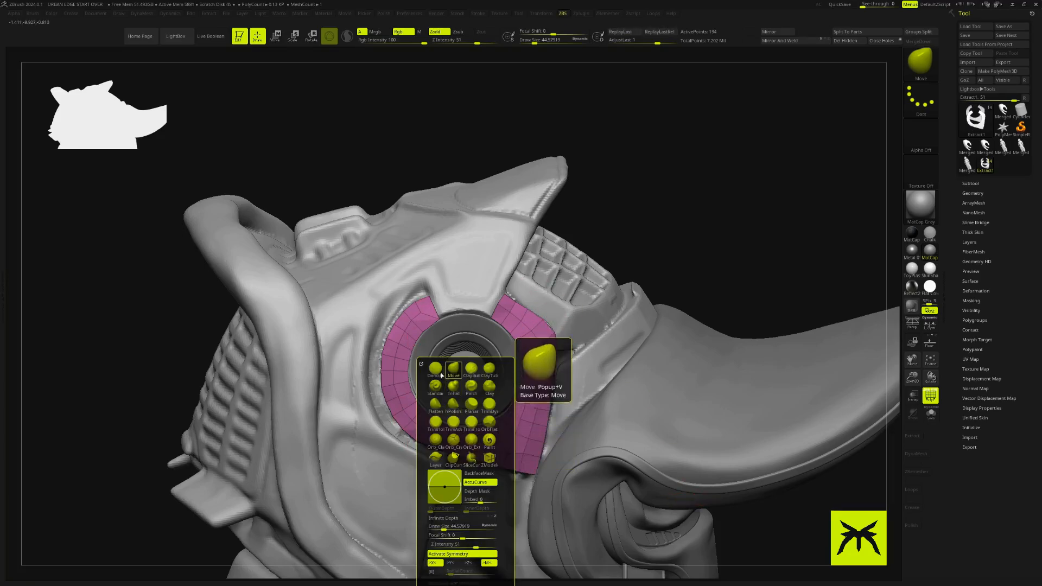
{"action": "key", "text": "z"}
{"action": "key", "text": "m"}
{"action": "key", "text": "b"}
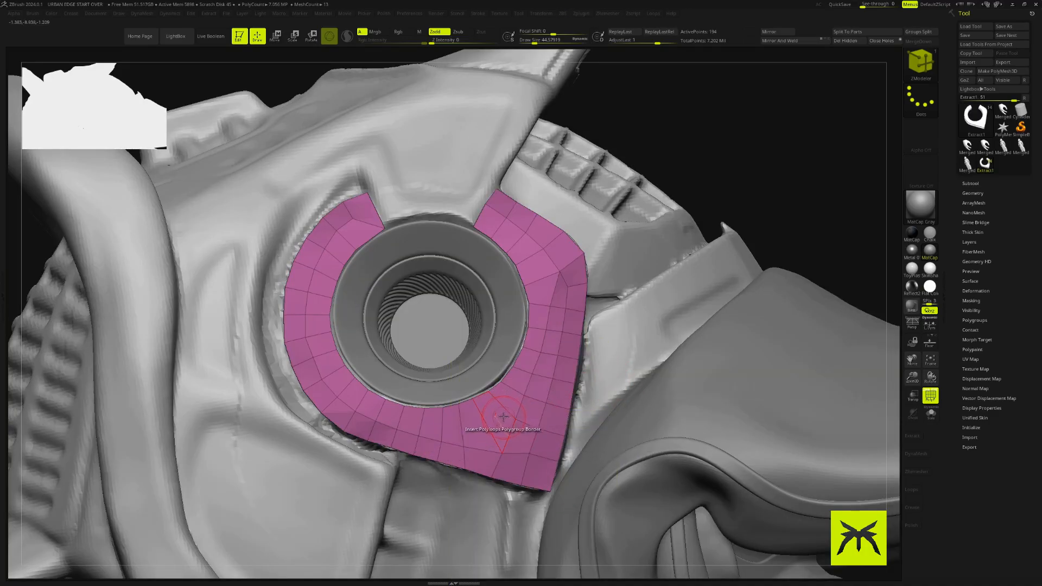
{"action": "key", "text": "b"}
Remesh the ring with ZRemesher at the Same polygon count and an adaptive size of 0, retrying for a cleaner edge flow.
{"action": "left_click", "coordinate": [973, 193]}
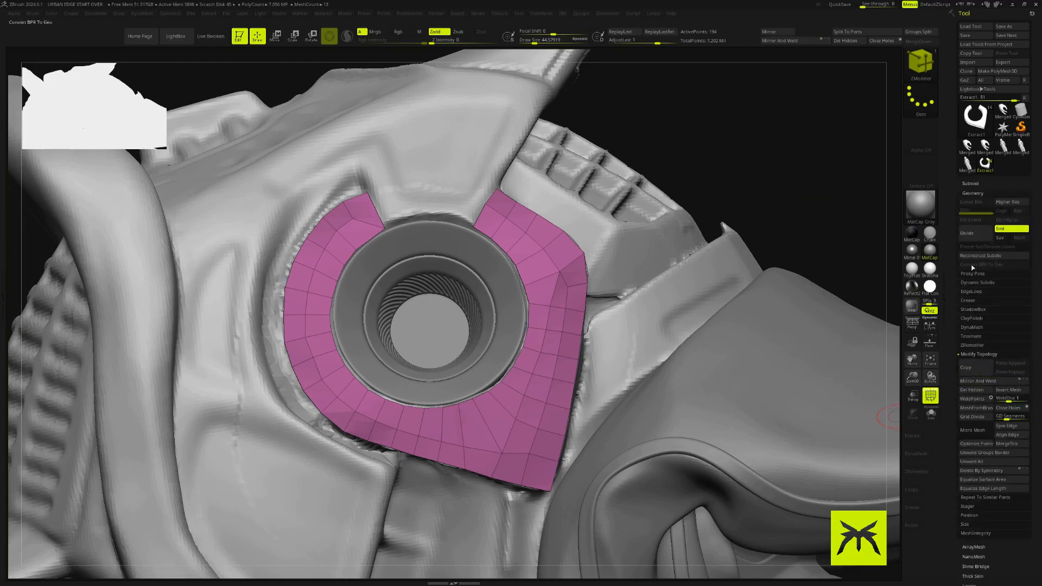
{"action": "left_click", "coordinate": [973, 193]}
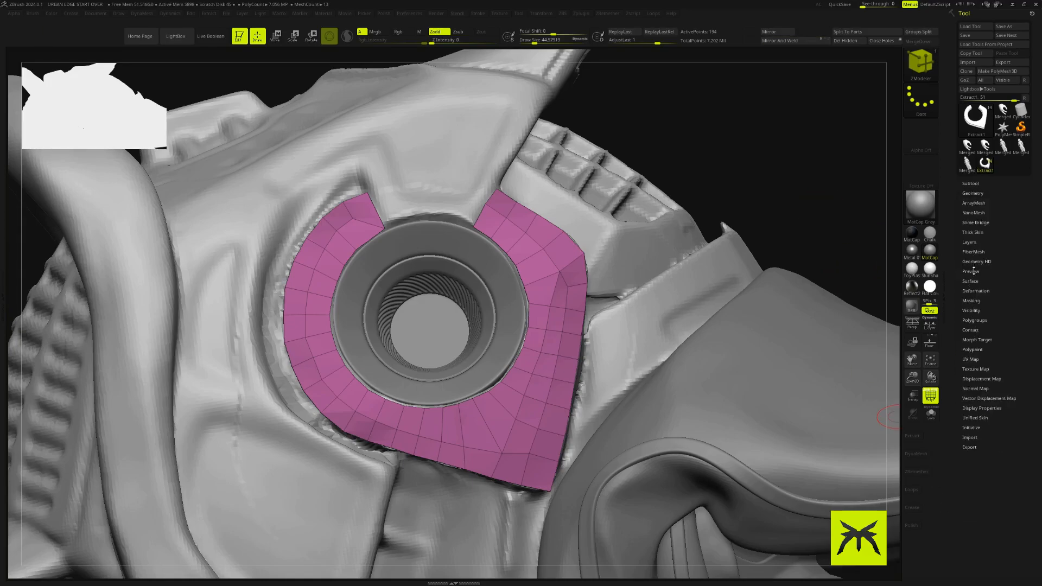
{"action": "left_click", "coordinate": [977, 192]}
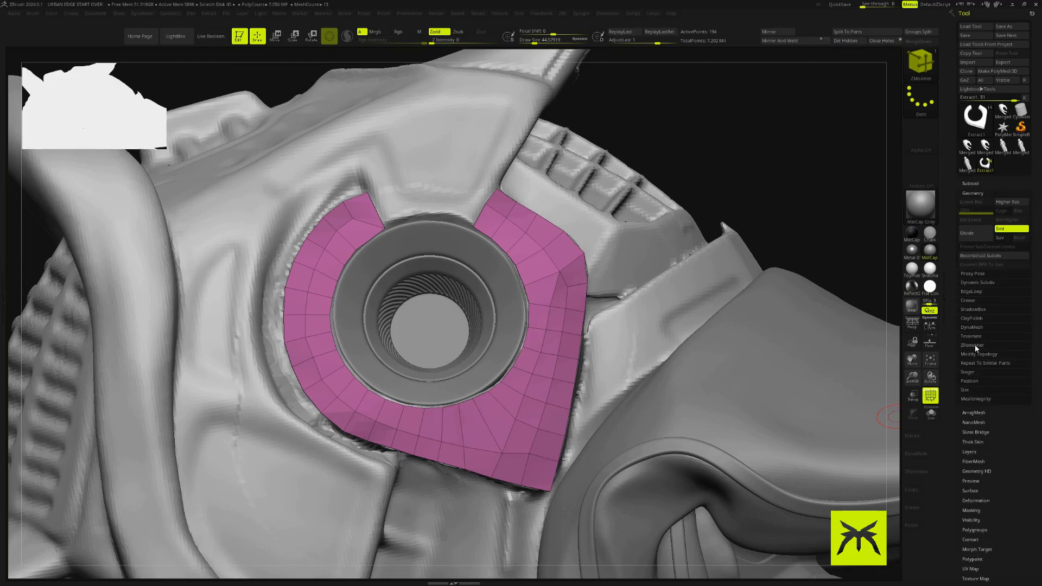
{"action": "left_click", "coordinate": [975, 345]}
{"action": "left_click", "coordinate": [988, 360]}
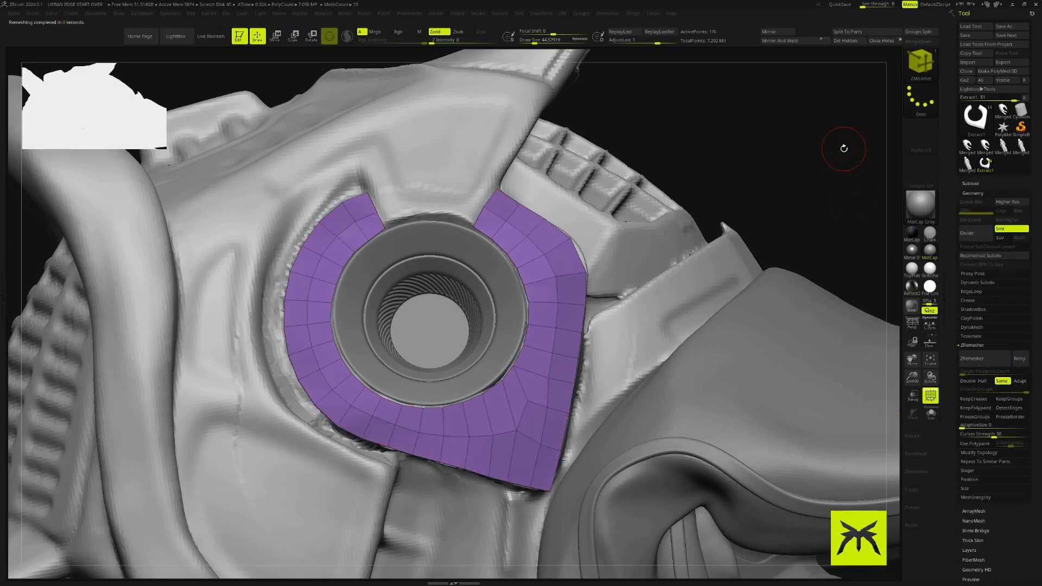
{"action": "key", "text": "ctrl"}
{"action": "left_click", "coordinate": [971, 359]}
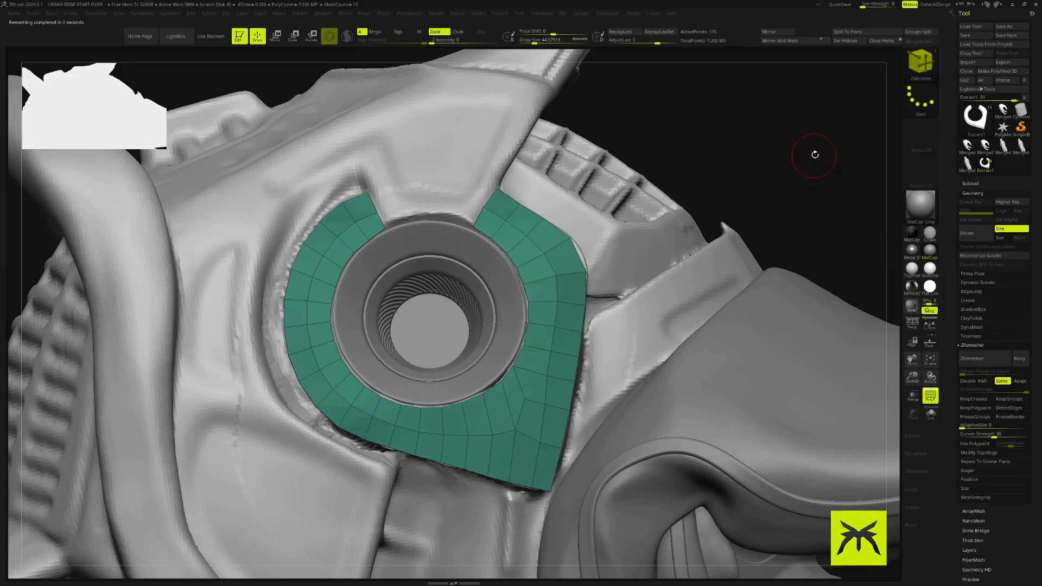
{"action": "left_click", "coordinate": [1020, 359]}
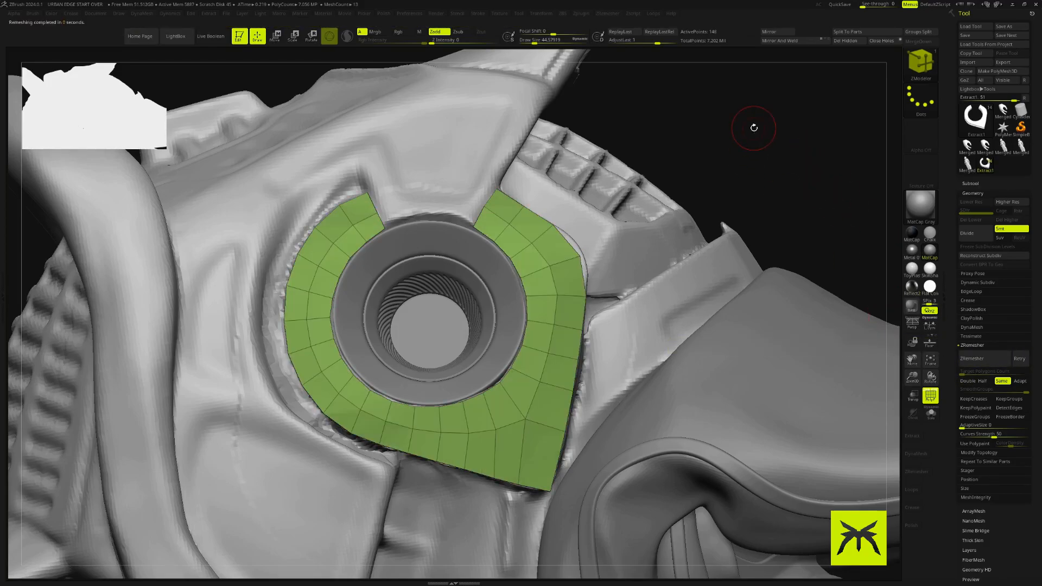
Try subdividing the ring once to check its smoothed shape, and return to the low-poly mesh.
{"action": "left_click_drag", "start_coordinate": [753, 127], "coordinate": [802, 205]}
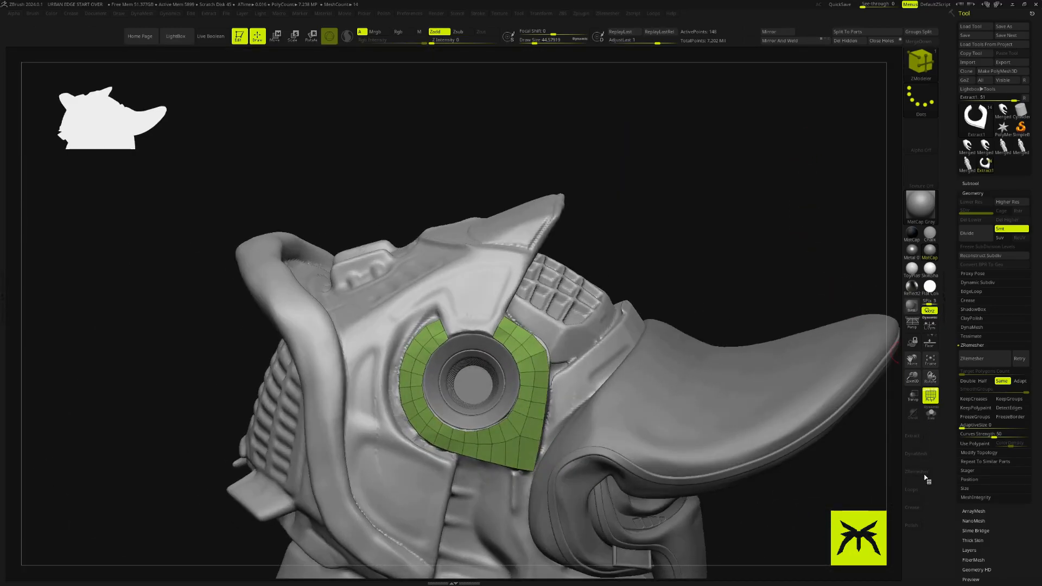
{"action": "key", "text": "ctrl+d"}
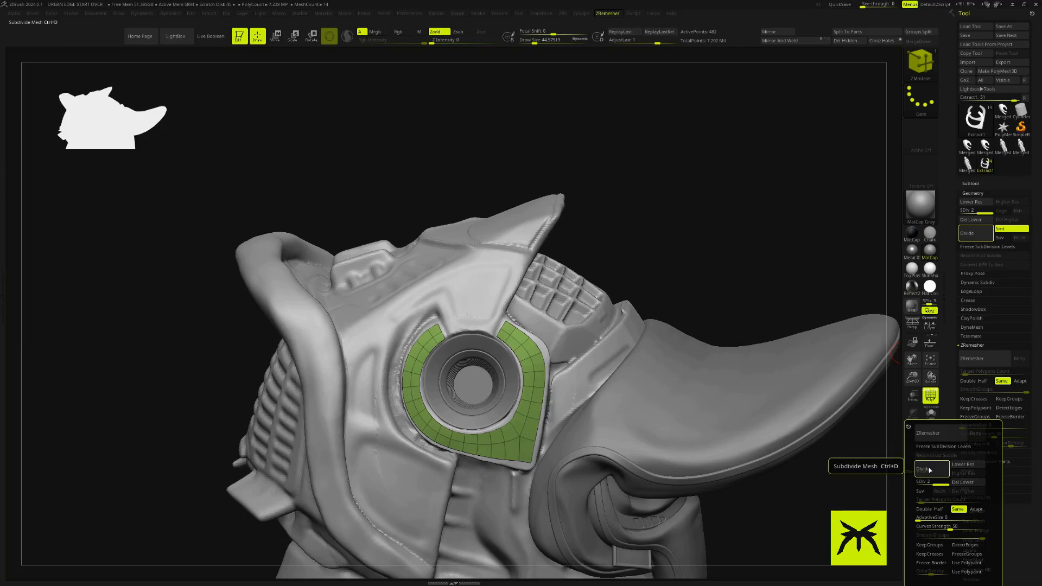
{"action": "left_click", "coordinate": [931, 398]}
{"action": "left_click", "coordinate": [931, 397]}
{"action": "left_click_drag", "start_coordinate": [830, 468], "coordinate": [783, 129], "text": "alt"}
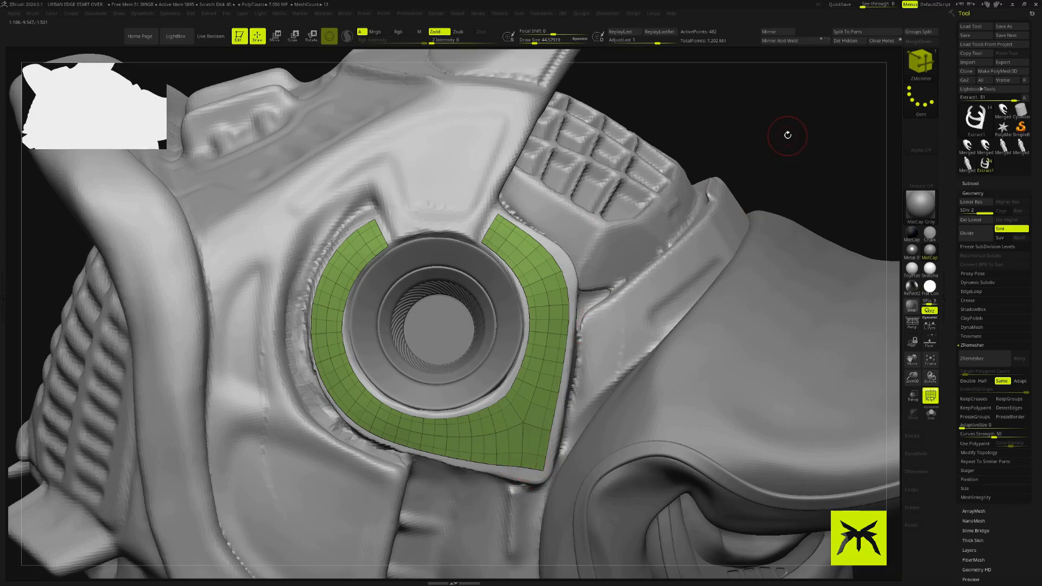
{"action": "key", "text": "shift+d"}
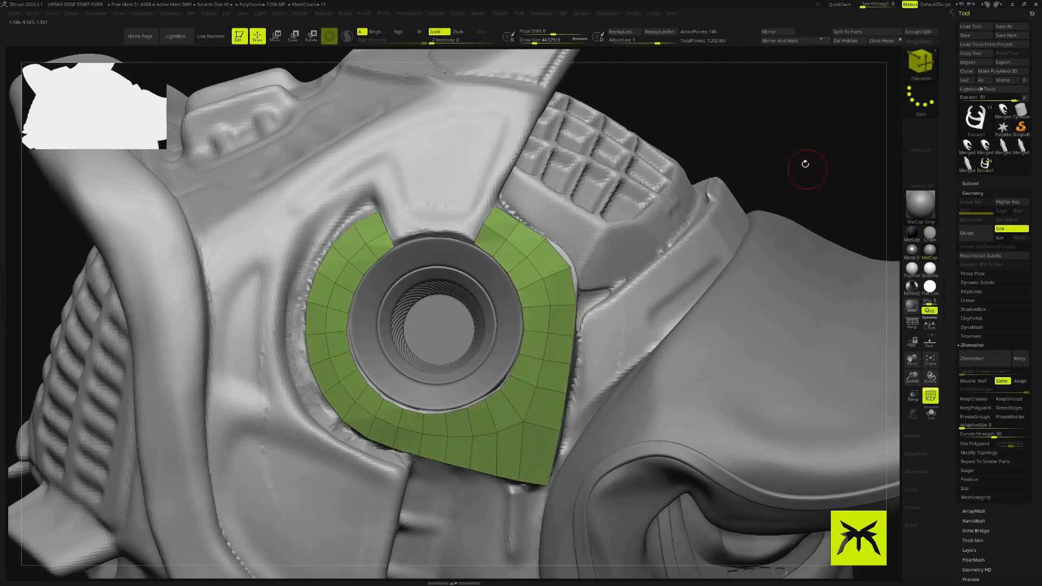
Reshape the ring's upper front end and front corner with the Move brush to fill the helmet recess.
{"action": "key", "text": "b"}
{"action": "key", "text": "m"}
{"action": "key", "text": "v"}
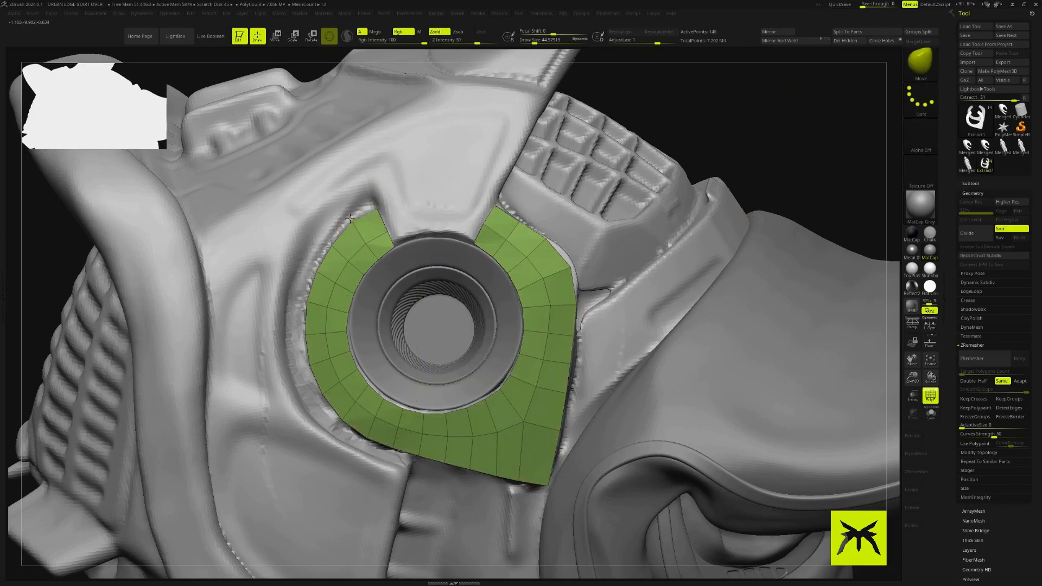
{"action": "left_click_drag", "start_coordinate": [719, 117], "coordinate": [651, 115]}
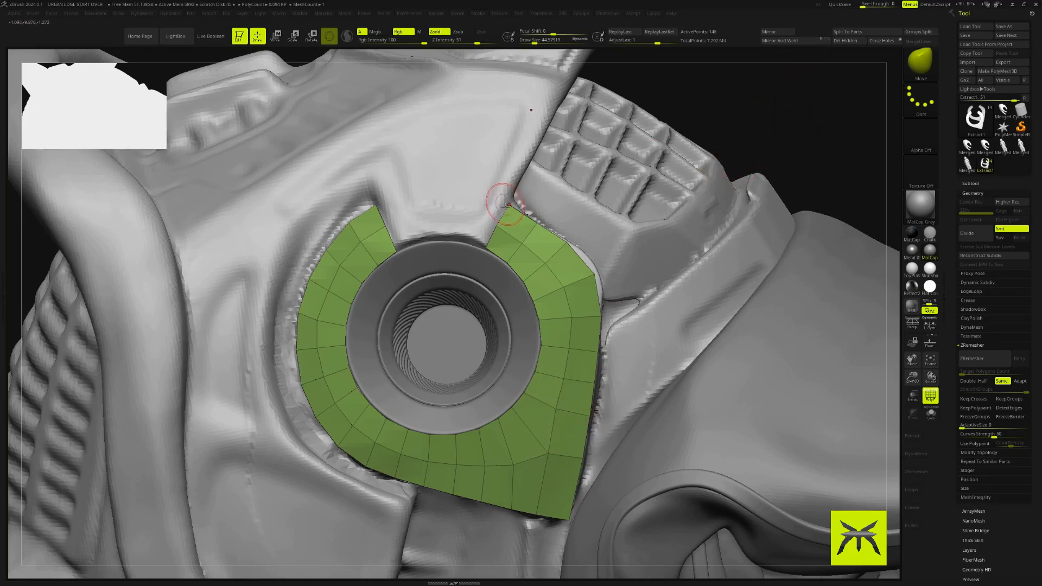
{"action": "left_click_drag", "start_coordinate": [547, 218], "coordinate": [576, 245]}
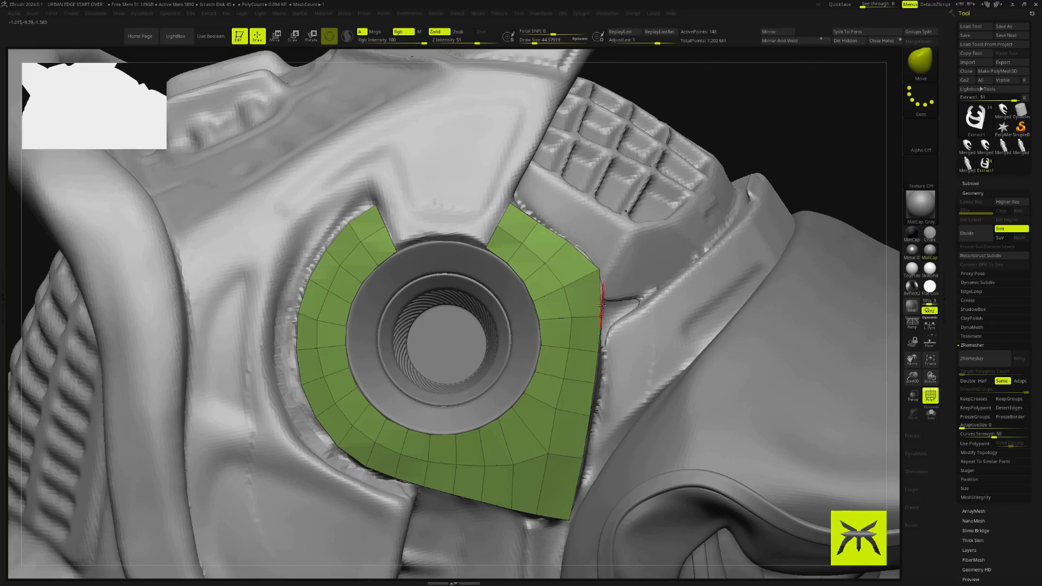
{"action": "left_click_drag", "start_coordinate": [730, 125], "coordinate": [753, 180], "text": "alt"}
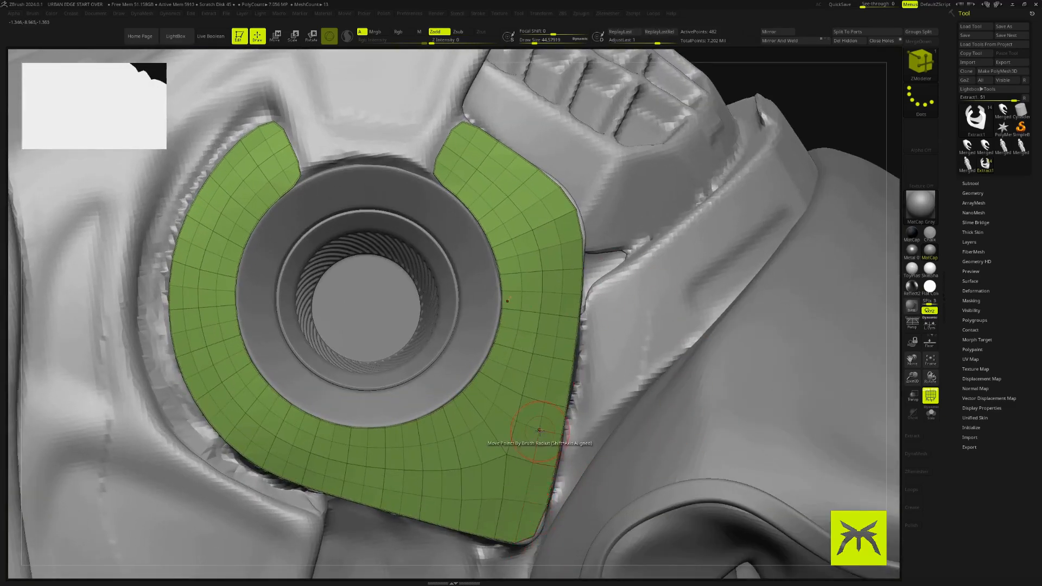
Pull the ring's front corners and both open ends into the helmet recess with the Move brush.
{"action": "key", "text": "space"}
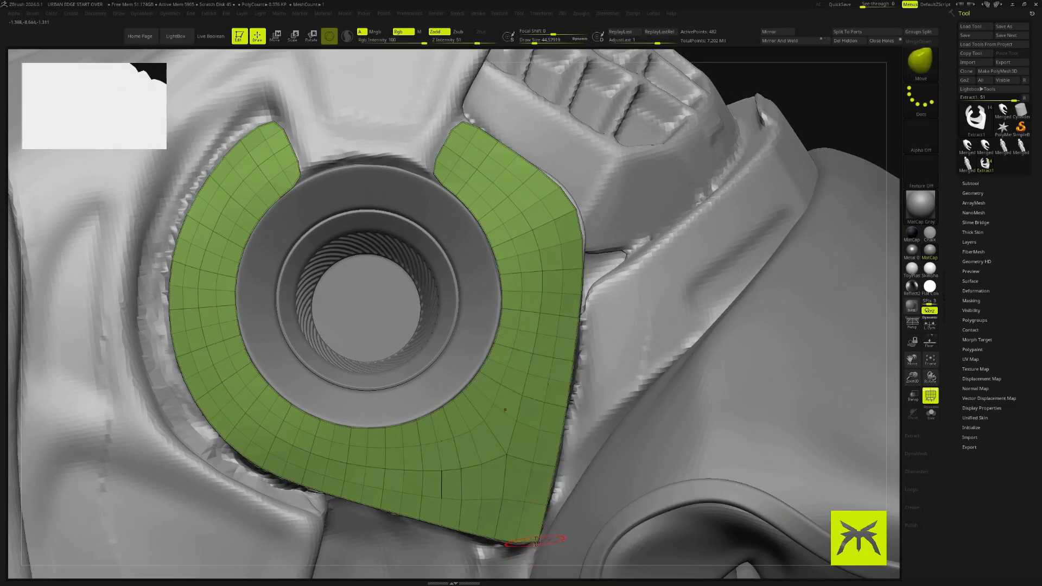
{"action": "left_click_drag", "start_coordinate": [576, 208], "coordinate": [580, 207]}
{"action": "left_click_drag", "start_coordinate": [563, 186], "coordinate": [567, 182]}
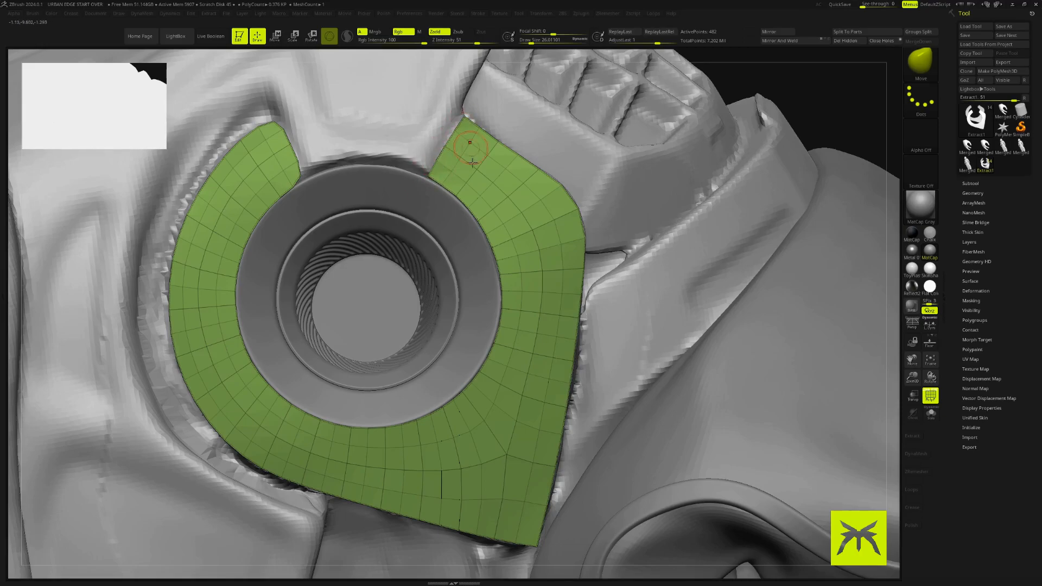
{"action": "left_click_drag", "start_coordinate": [297, 173], "coordinate": [306, 175]}
Hide the polyframe and apply a metal material to judge the ring's surface shading.
{"action": "left_click_drag", "start_coordinate": [834, 119], "coordinate": [844, 100], "text": "alt"}
{"action": "left_click_drag", "start_coordinate": [813, 141], "coordinate": [818, 124], "text": "alt"}
{"action": "left_click", "coordinate": [930, 395]}
{"action": "left_click", "coordinate": [911, 250]}
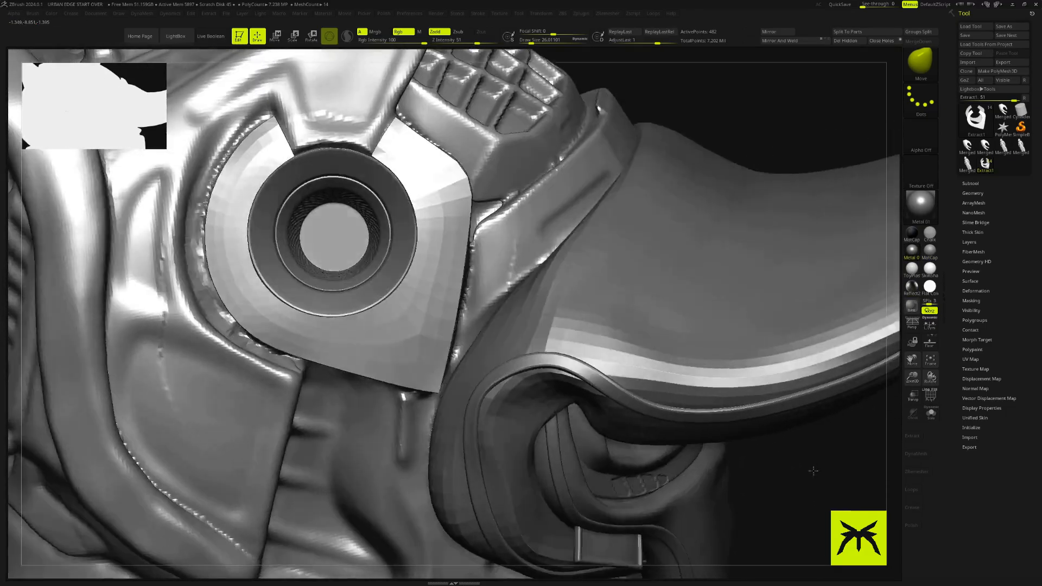
{"action": "left_click_drag", "start_coordinate": [813, 471], "coordinate": [821, 460]}
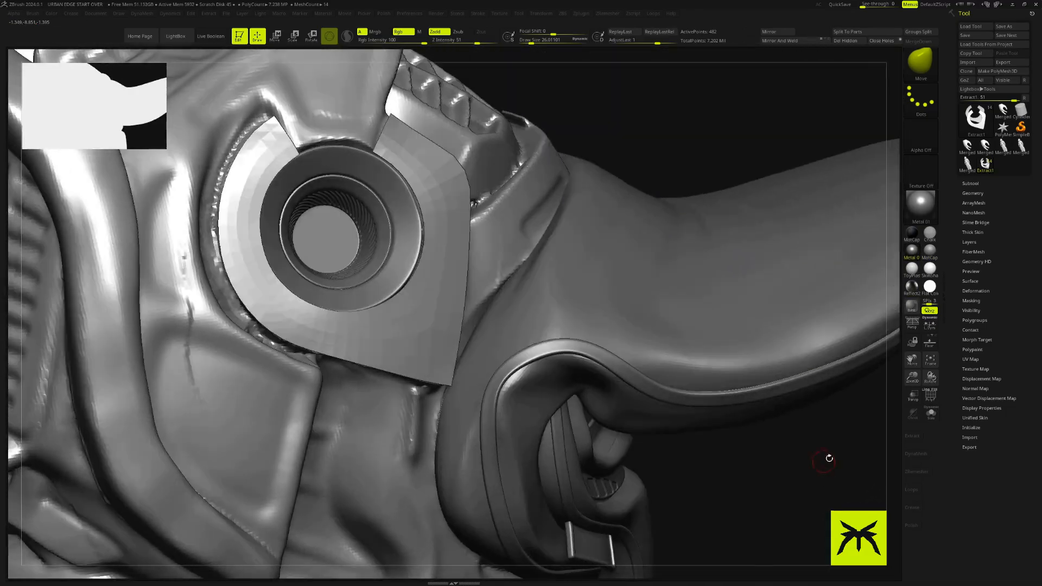
Isolate the ring and flatten its outer face with a large, low-intensity hPolish brush.
{"action": "left_click", "coordinate": [931, 413]}
{"action": "mouse_move", "coordinate": [702, 422]}
{"action": "left_mouse_down"}
{"action": "mouse_move", "coordinate": [744, 435]}
{"action": "mouse_move", "coordinate": [711, 430]}
{"action": "mouse_move", "coordinate": [707, 403]}
{"action": "left_mouse_up"}
{"action": "key", "text": "space"}
{"action": "left_click", "coordinate": [546, 397]}
{"action": "left_click_drag", "start_coordinate": [461, 41], "coordinate": [451, 41]}
{"action": "key", "text": "s"}
{"action": "left_click", "coordinate": [447, 385]}
{"action": "left_click_drag", "start_coordinate": [464, 226], "coordinate": [422, 156]}
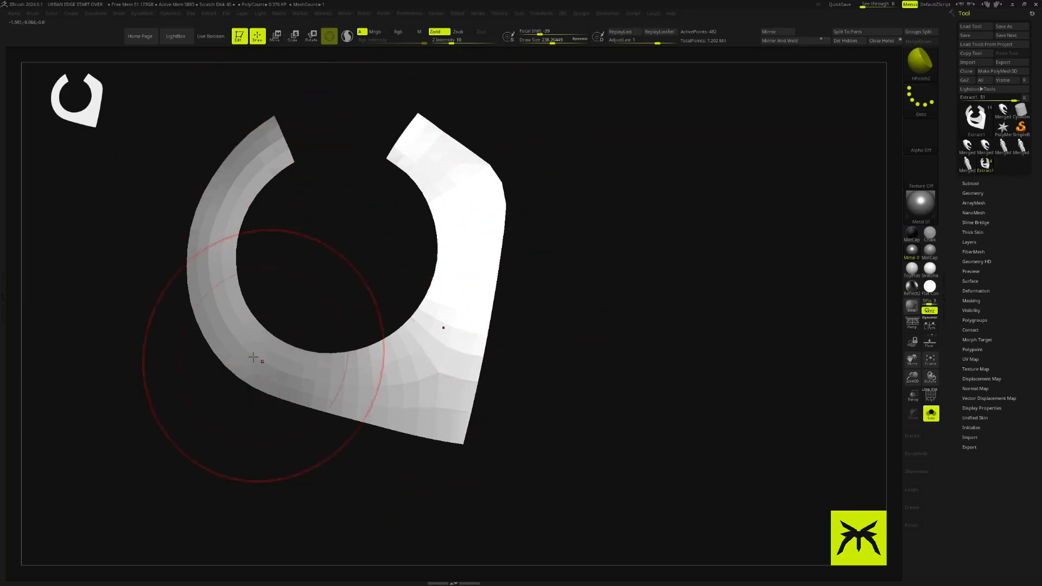
{"action": "left_click_drag", "start_coordinate": [591, 310], "coordinate": [695, 313]}
{"action": "mouse_move", "coordinate": [488, 163]}
{"action": "left_mouse_down"}
{"action": "mouse_move", "coordinate": [507, 174]}
{"action": "mouse_move", "coordinate": [499, 175]}
{"action": "left_mouse_up"}
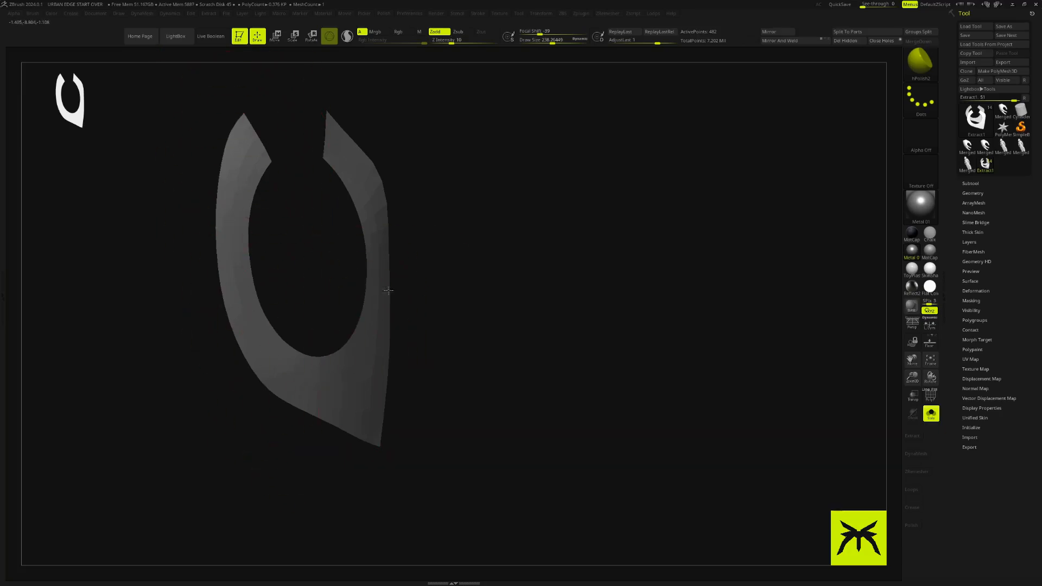
Even out the ring's bent side profile into a smooth curve with a large Move brush, working edge-on.
{"action": "left_click_drag", "start_coordinate": [387, 276], "coordinate": [435, 280]}
{"action": "key", "text": "b"}
{"action": "key", "text": "m"}
{"action": "key", "text": "v"}
{"action": "key", "text": "s"}
{"action": "left_click", "coordinate": [470, 261]}
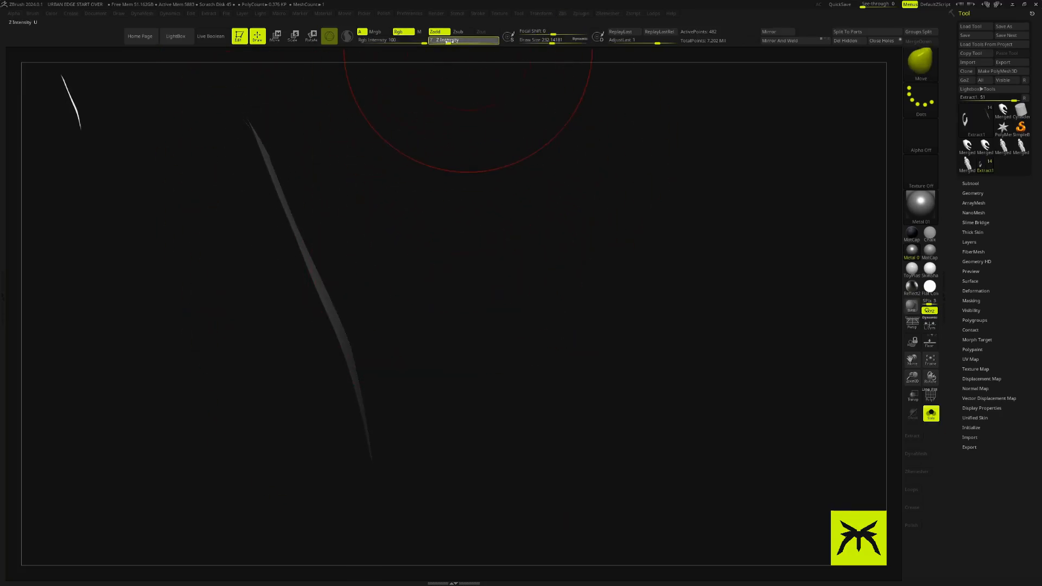
{"action": "left_click_drag", "start_coordinate": [411, 236], "coordinate": [412, 235]}
{"action": "left_click_drag", "start_coordinate": [372, 175], "coordinate": [373, 194]}
{"action": "mouse_move", "coordinate": [374, 195]}
{"action": "left_mouse_down", "text": "alt"}
{"action": "mouse_move", "coordinate": [468, 293]}
{"action": "mouse_move", "coordinate": [442, 220]}
{"action": "left_mouse_up", "text": "alt"}
{"action": "left_click_drag", "start_coordinate": [315, 186], "coordinate": [316, 182]}
{"action": "left_click_drag", "start_coordinate": [436, 219], "coordinate": [487, 219]}
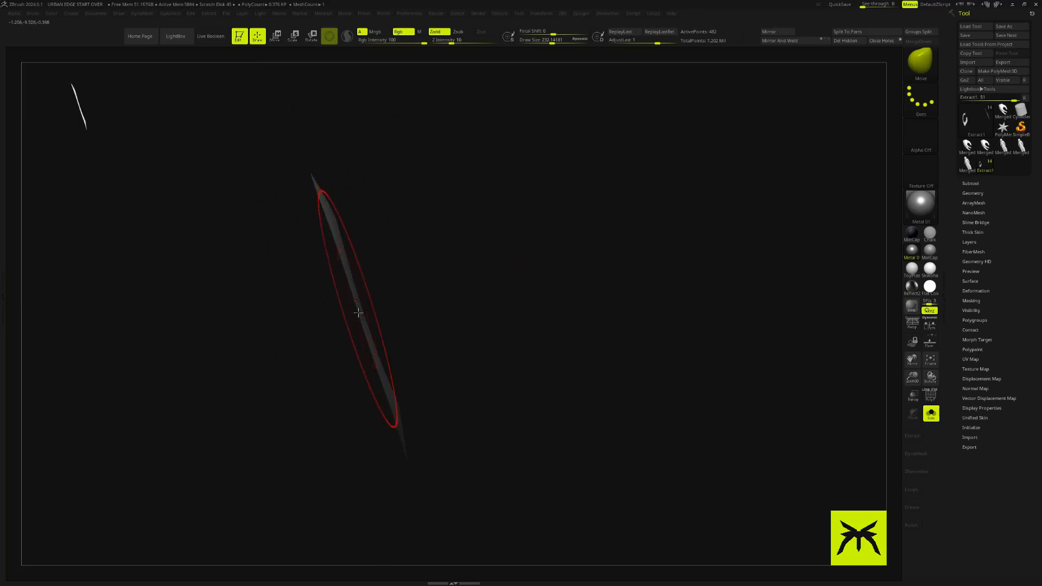
{"action": "left_click_drag", "start_coordinate": [487, 346], "coordinate": [521, 249]}
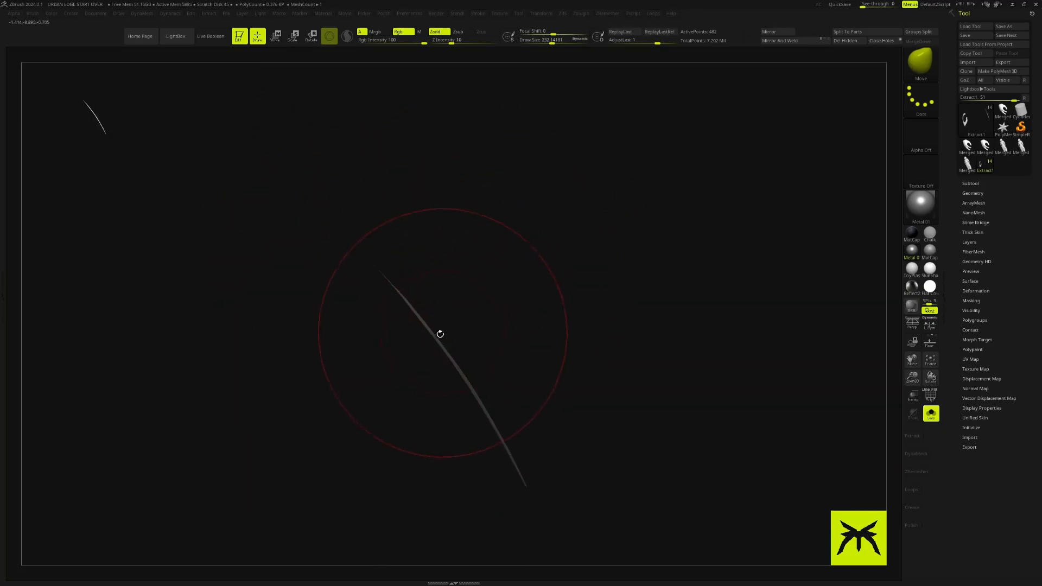
Try another Move adjustment near the ring's pointed end in edge-on view, undo it, and reduce the brush size.
{"action": "left_click_drag", "start_coordinate": [572, 398], "coordinate": [431, 294]}
{"action": "mouse_move", "coordinate": [571, 331]}
{"action": "left_mouse_down"}
{"action": "mouse_move", "coordinate": [591, 226]}
{"action": "mouse_move", "coordinate": [582, 237]}
{"action": "left_mouse_up"}
{"action": "mouse_move", "coordinate": [503, 422]}
{"action": "left_mouse_down"}
{"action": "mouse_move", "coordinate": [528, 398]}
{"action": "mouse_move", "coordinate": [509, 443]}
{"action": "left_mouse_up"}
{"action": "key", "text": "ctrl+z"}
{"action": "key", "text": "s"}
{"action": "mouse_move", "coordinate": [575, 451]}
{"action": "left_mouse_down"}
{"action": "mouse_move", "coordinate": [646, 454]}
{"action": "mouse_move", "coordinate": [635, 432]}
{"action": "mouse_move", "coordinate": [761, 414]}
{"action": "mouse_move", "coordinate": [627, 453]}
{"action": "left_mouse_up"}
{"action": "left_click_drag", "start_coordinate": [700, 407], "coordinate": [750, 337]}
Polish the uneven facets along the ring's face with hPolish at a Z Intensity of 5.
{"action": "key", "text": "space"}
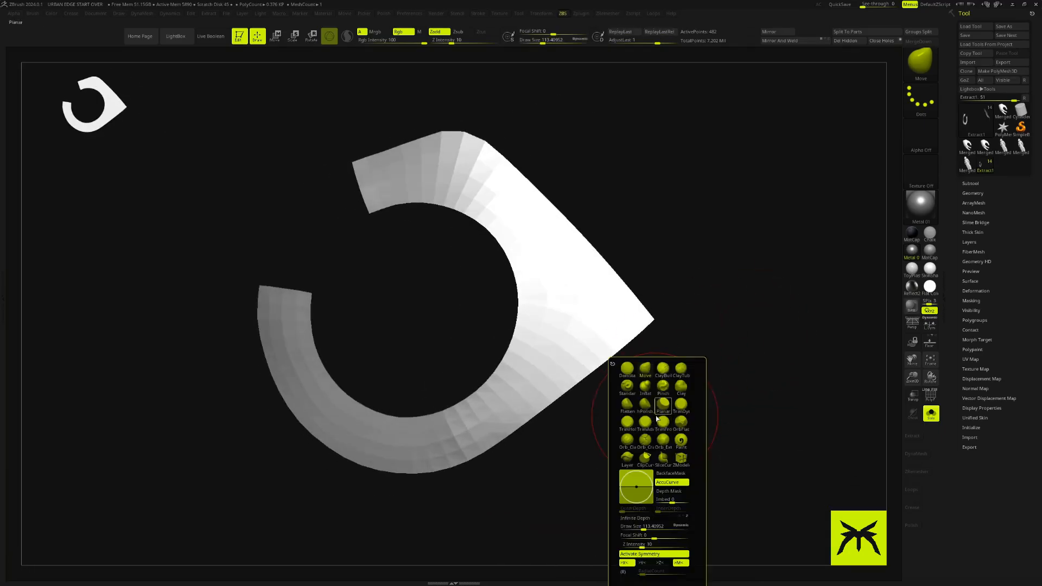
{"action": "left_click", "coordinate": [646, 406]}
{"action": "left_click", "coordinate": [446, 42]}
{"action": "key", "text": "s"}
{"action": "left_click_drag", "start_coordinate": [519, 399], "coordinate": [523, 399]}
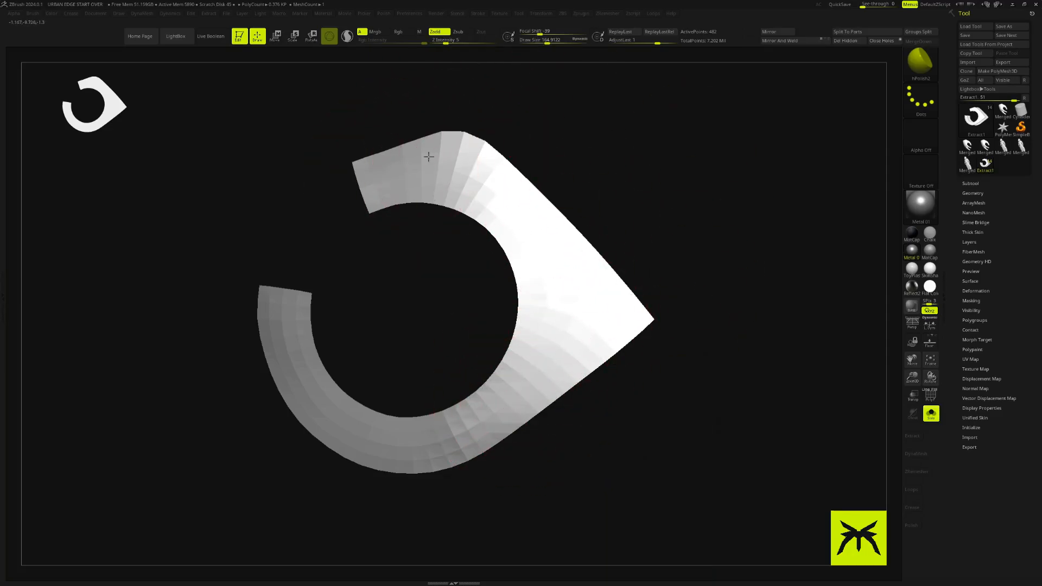
{"action": "left_click_drag", "start_coordinate": [335, 235], "coordinate": [390, 279], "text": "alt"}
{"action": "left_click_drag", "start_coordinate": [641, 428], "coordinate": [632, 407], "text": "alt"}
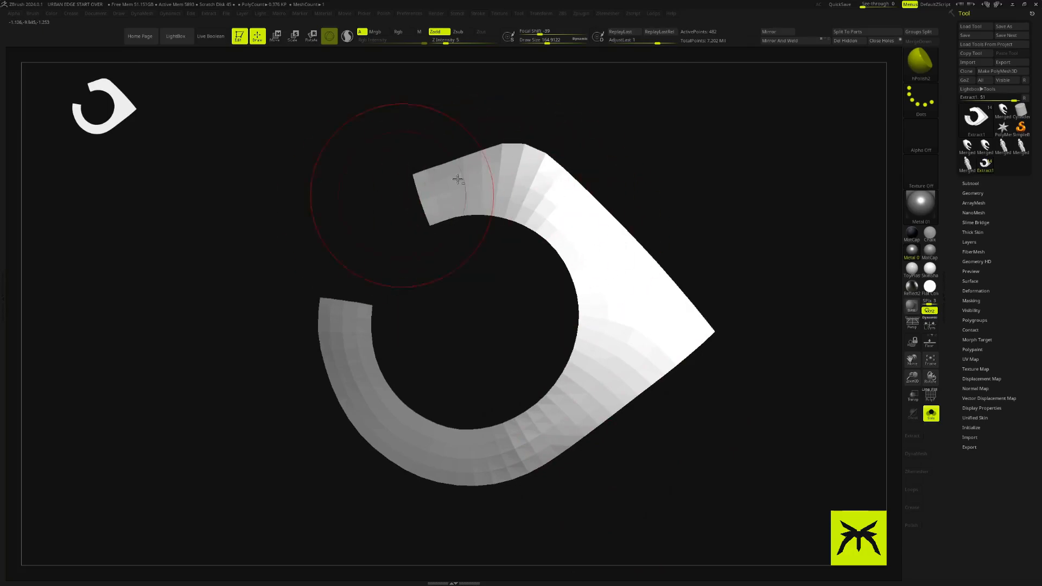
{"action": "mouse_move", "coordinate": [731, 488]}
{"action": "left_mouse_down"}
{"action": "mouse_move", "coordinate": [732, 503]}
{"action": "mouse_move", "coordinate": [779, 449]}
{"action": "mouse_move", "coordinate": [719, 521]}
{"action": "mouse_move", "coordinate": [727, 510]}
{"action": "left_mouse_up"}
{"action": "left_click_drag", "start_coordinate": [748, 399], "coordinate": [619, 399]}
{"action": "mouse_move", "coordinate": [719, 394]}
{"action": "left_mouse_down"}
{"action": "mouse_move", "coordinate": [807, 384]}
{"action": "mouse_move", "coordinate": [765, 425]}
{"action": "mouse_move", "coordinate": [835, 412]}
{"action": "mouse_move", "coordinate": [794, 358]}
{"action": "left_mouse_up"}
Show the polyframe and even out the ring's polygon flow with the Smooth brush between hPolish passes.
{"action": "key", "text": "shift+f"}
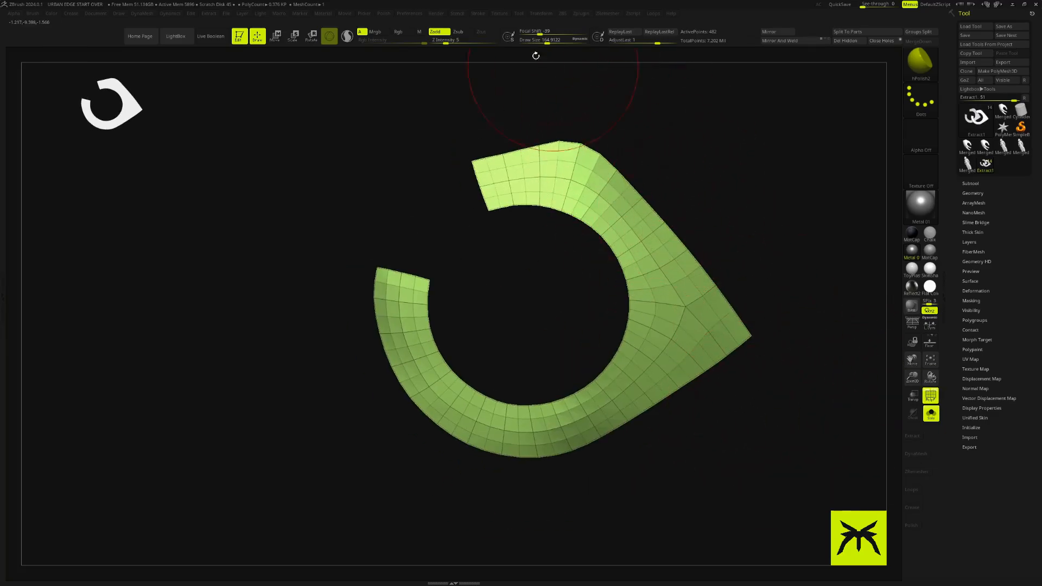
{"action": "key", "text": "shift"}
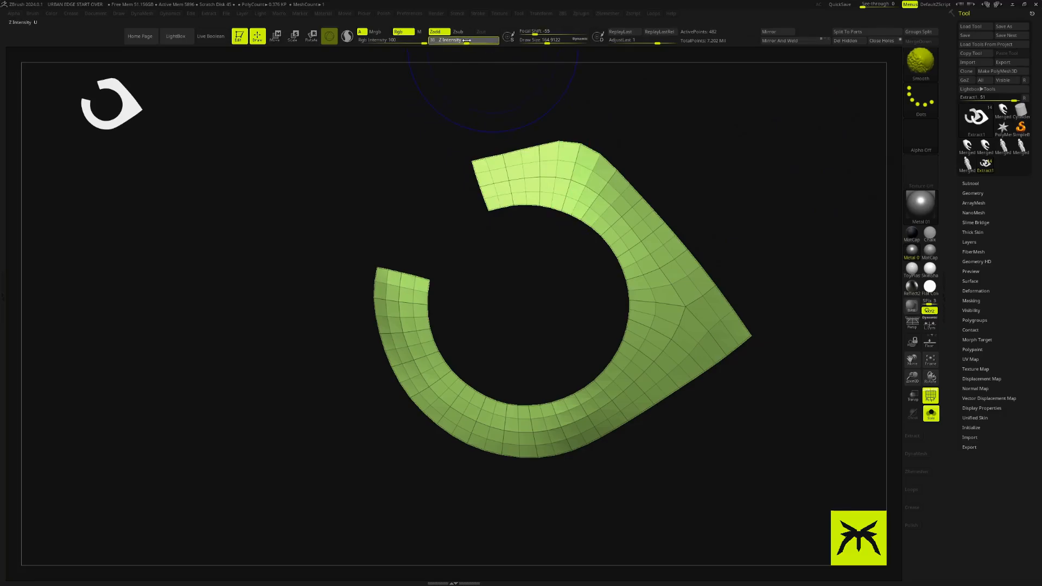
{"action": "mouse_move", "coordinate": [657, 280]}
{"action": "left_mouse_down", "text": "shift"}
{"action": "mouse_move", "coordinate": [458, 400]}
{"action": "mouse_move", "coordinate": [410, 281]}
{"action": "left_mouse_up", "text": "shift"}
{"action": "mouse_move", "coordinate": [765, 448]}
{"action": "left_mouse_down"}
{"action": "mouse_move", "coordinate": [782, 382]}
{"action": "mouse_move", "coordinate": [749, 449]}
{"action": "mouse_move", "coordinate": [781, 440]}
{"action": "left_mouse_up"}
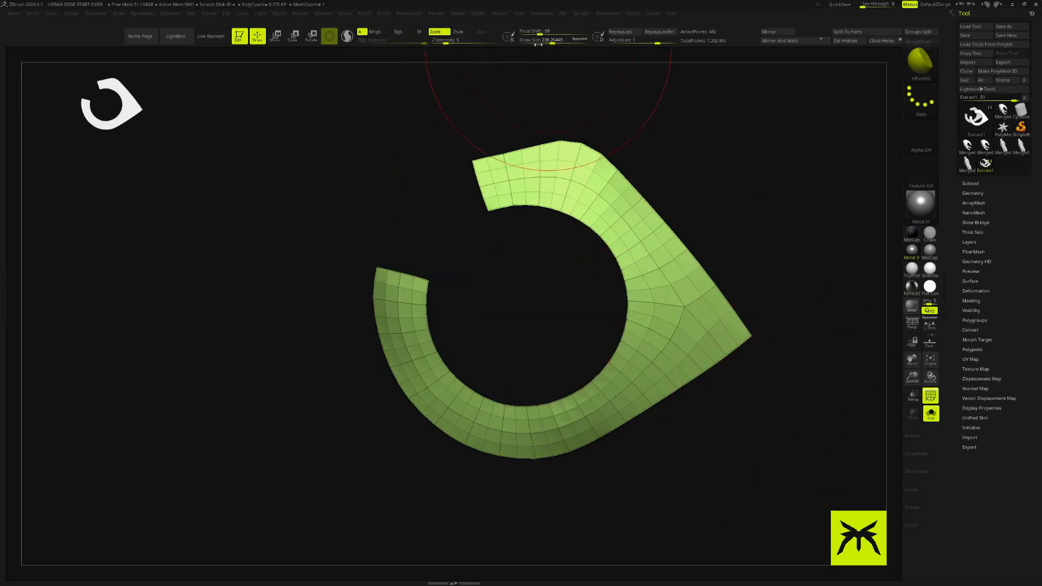
{"action": "left_click", "coordinate": [450, 42], "text": "shift"}
{"action": "left_click_drag", "start_coordinate": [500, 177], "coordinate": [673, 349], "text": "shift"}
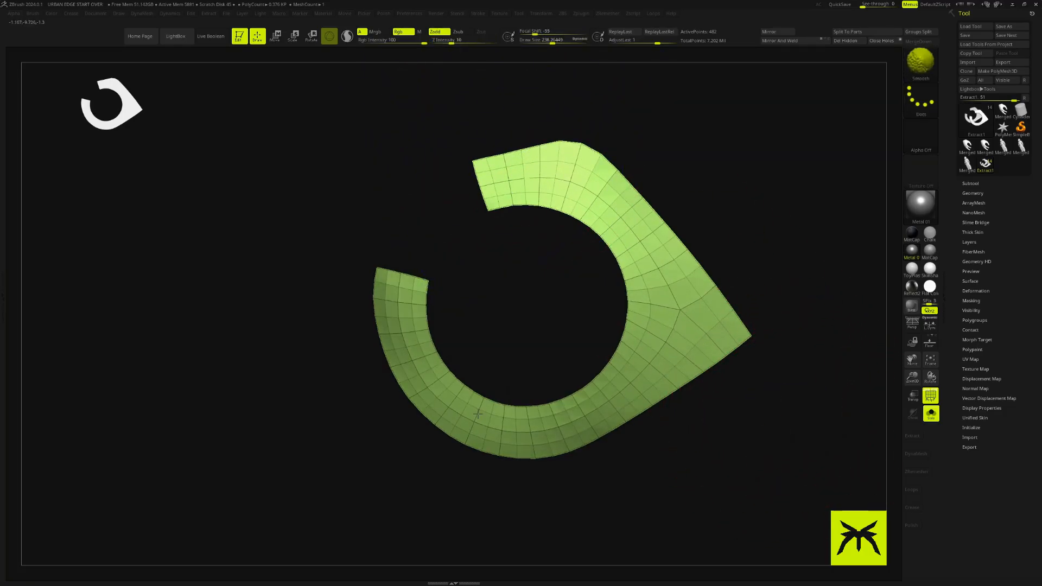
{"action": "mouse_move", "coordinate": [759, 442]}
{"action": "left_mouse_down"}
{"action": "mouse_move", "coordinate": [807, 409]}
{"action": "mouse_move", "coordinate": [763, 457]}
{"action": "mouse_move", "coordinate": [775, 467]}
{"action": "left_mouse_up"}
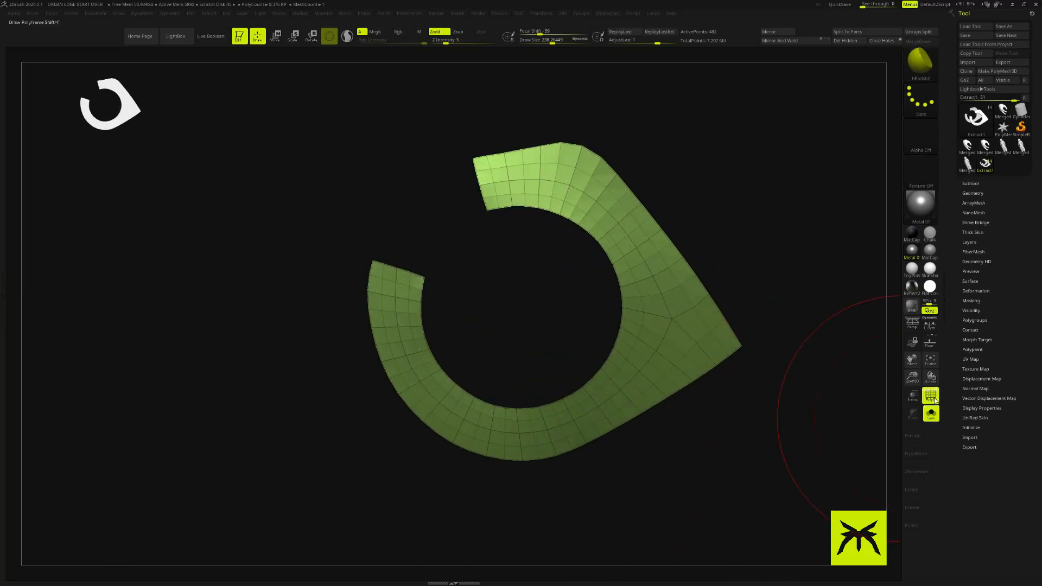
Bring back the helmet and fit the outer edges near the ring's open ends to the recess with the Move brush.
{"action": "left_click", "coordinate": [931, 414]}
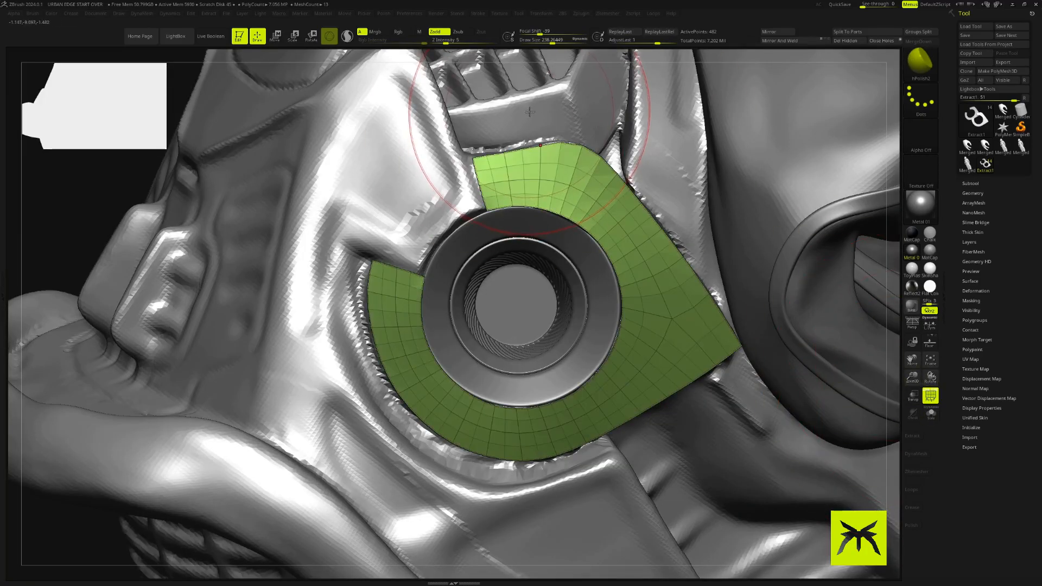
{"action": "key", "text": "space"}
{"action": "key", "text": "space"}
{"action": "left_click", "coordinate": [635, 109]}
{"action": "left_click", "coordinate": [624, 109]}
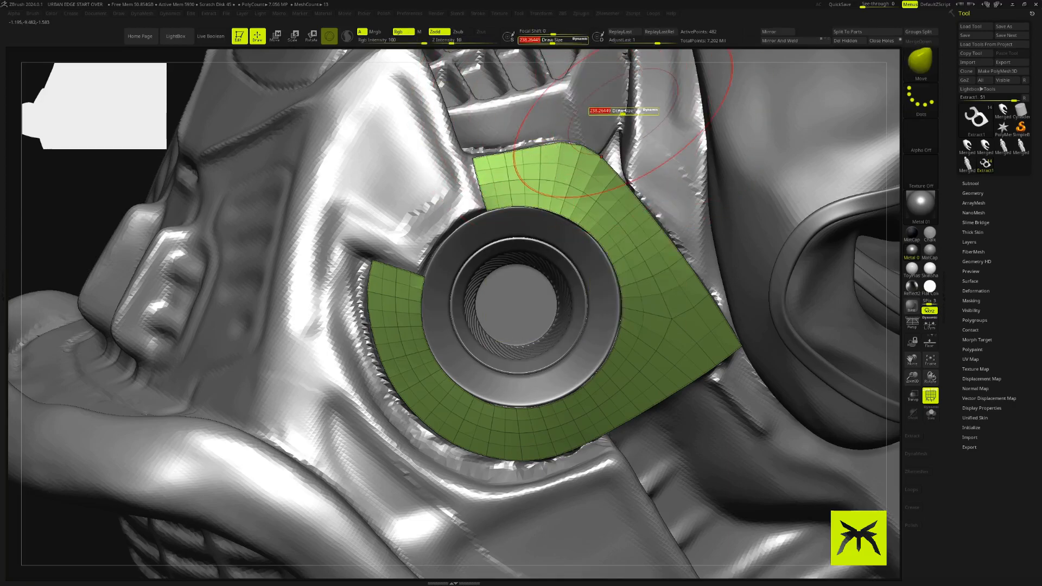
{"action": "key", "text": "bracketright"}
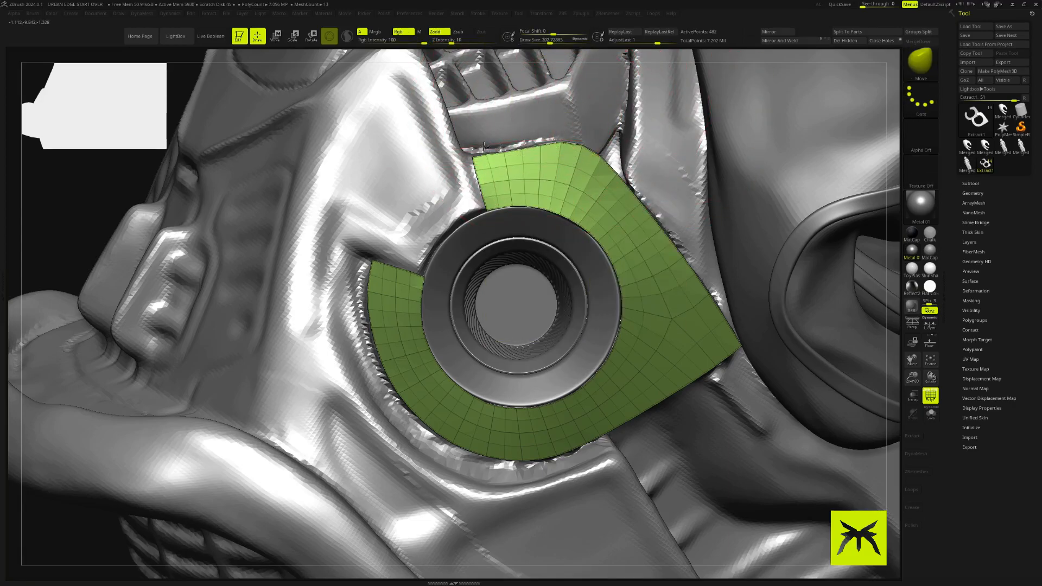
{"action": "key", "text": "bracketleft"}
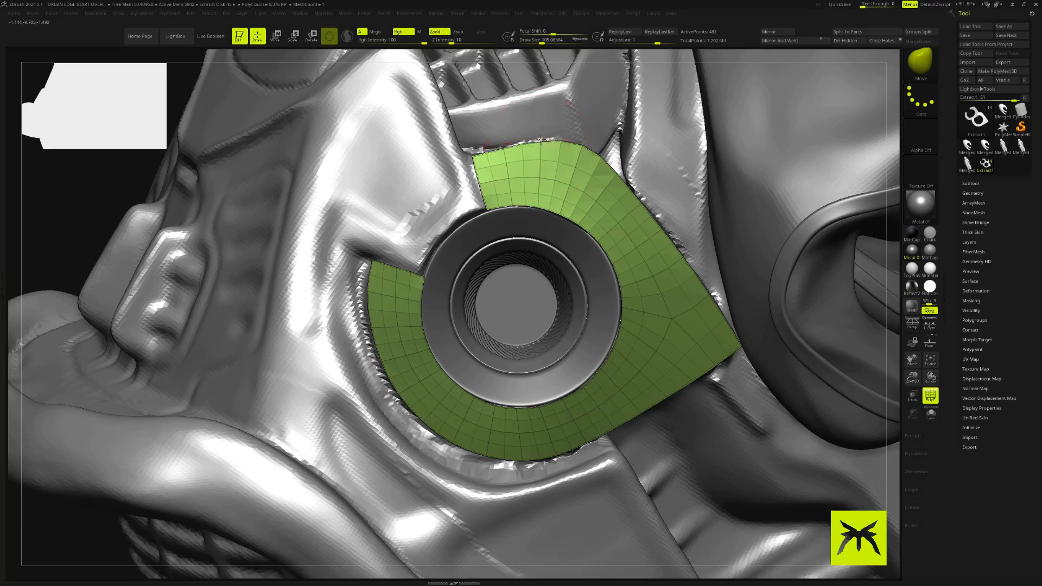
{"action": "left_click_drag", "start_coordinate": [490, 154], "coordinate": [492, 157]}
{"action": "left_click_drag", "start_coordinate": [568, 150], "coordinate": [570, 152]}
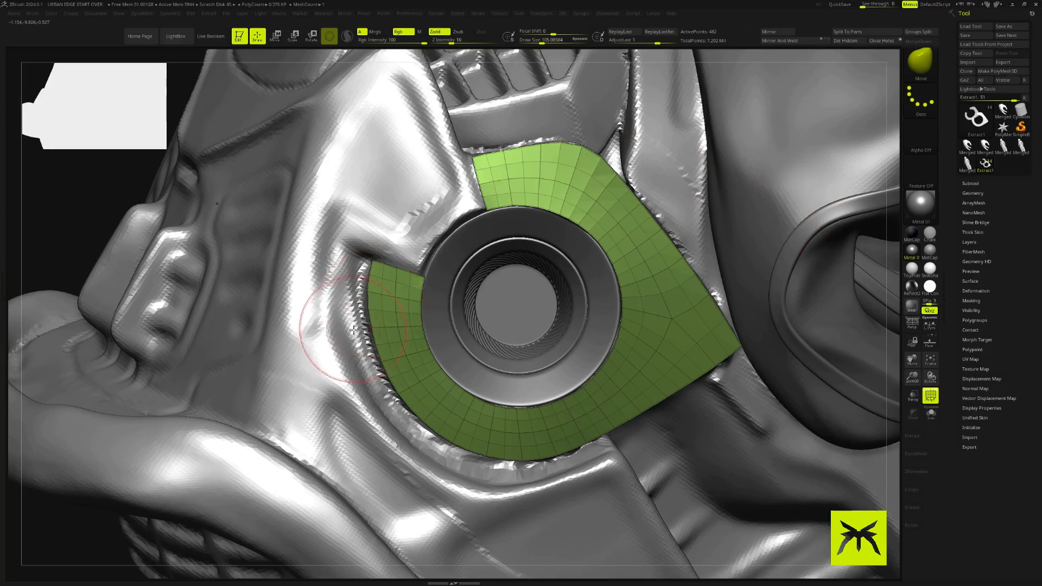
{"action": "left_click_drag", "start_coordinate": [887, 421], "coordinate": [423, 260], "text": "alt"}
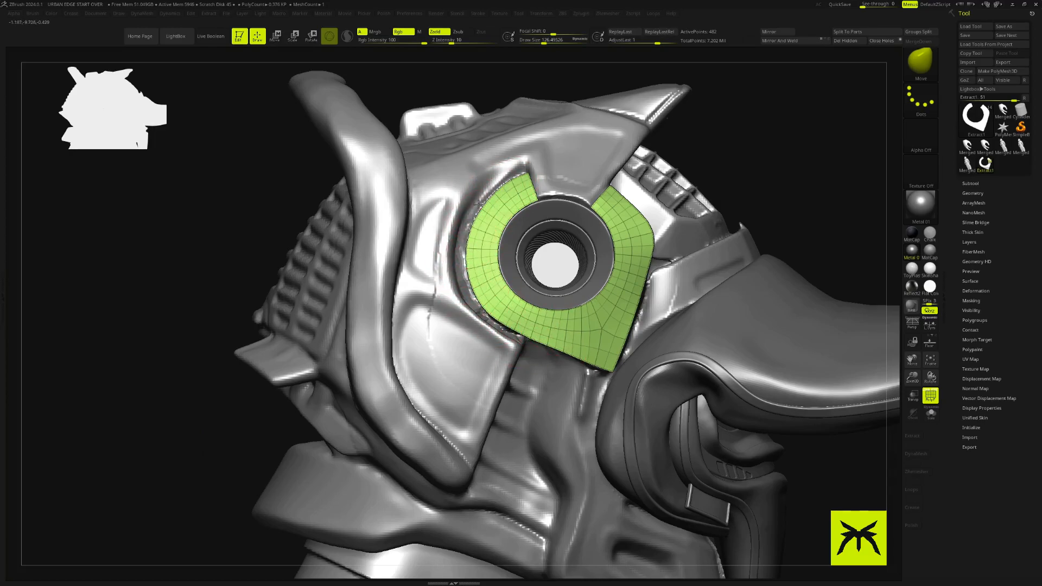
{"action": "left_click_drag", "start_coordinate": [521, 174], "coordinate": [514, 169]}
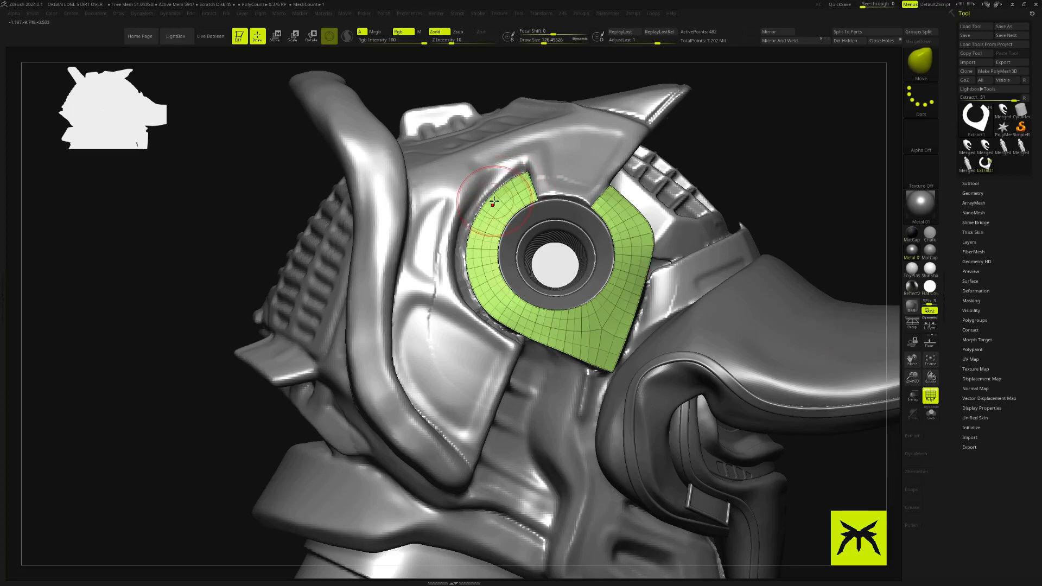
Hide the polyframe, isolate the ring and flatten its face with hPolish, checking the result against the full helmet.
{"action": "left_click_drag", "start_coordinate": [818, 465], "coordinate": [810, 461], "text": "alt"}
{"action": "left_click_drag", "start_coordinate": [810, 461], "coordinate": [722, 180]}
{"action": "left_click", "coordinate": [930, 397]}
{"action": "left_click_drag", "start_coordinate": [721, 181], "coordinate": [787, 188]}
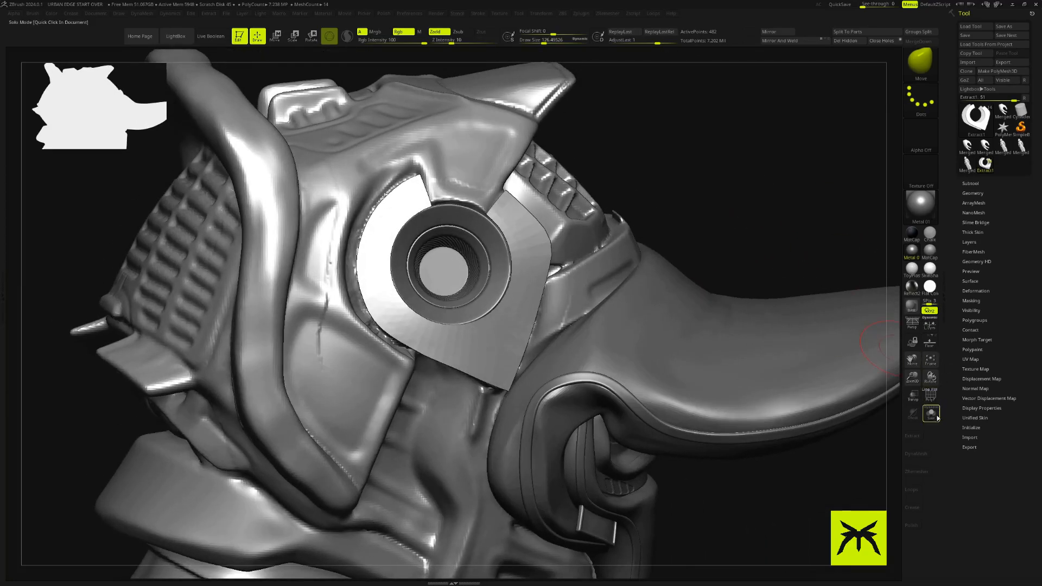
{"action": "left_click", "coordinate": [931, 414]}
{"action": "left_click_drag", "start_coordinate": [760, 375], "coordinate": [670, 380]}
{"action": "key", "text": "space"}
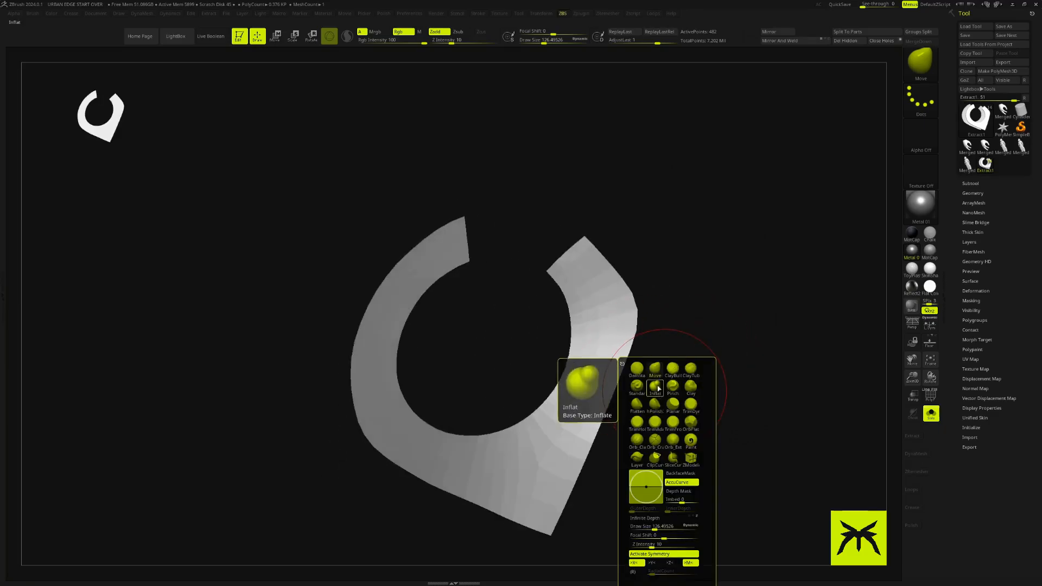
{"action": "left_click", "coordinate": [655, 405]}
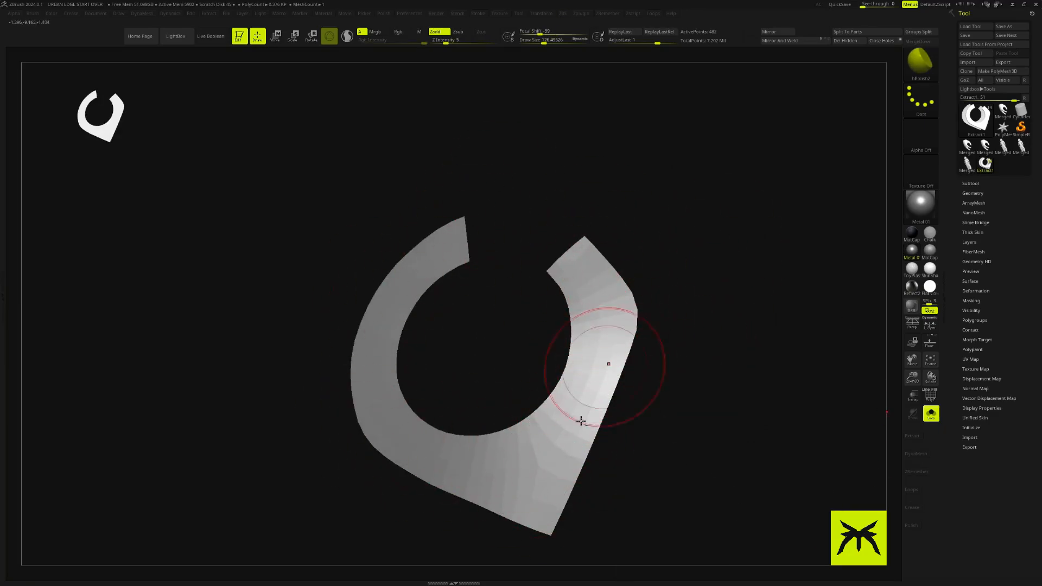
{"action": "right_click_drag", "start_coordinate": [440, 228], "coordinate": [411, 239]}
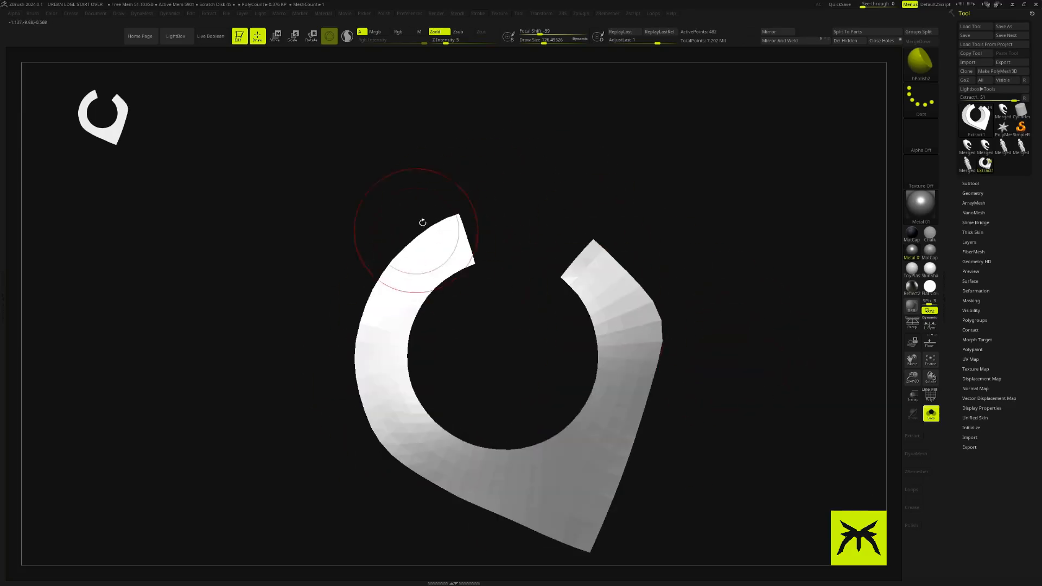
{"action": "right_click_drag", "start_coordinate": [609, 370], "coordinate": [666, 391]}
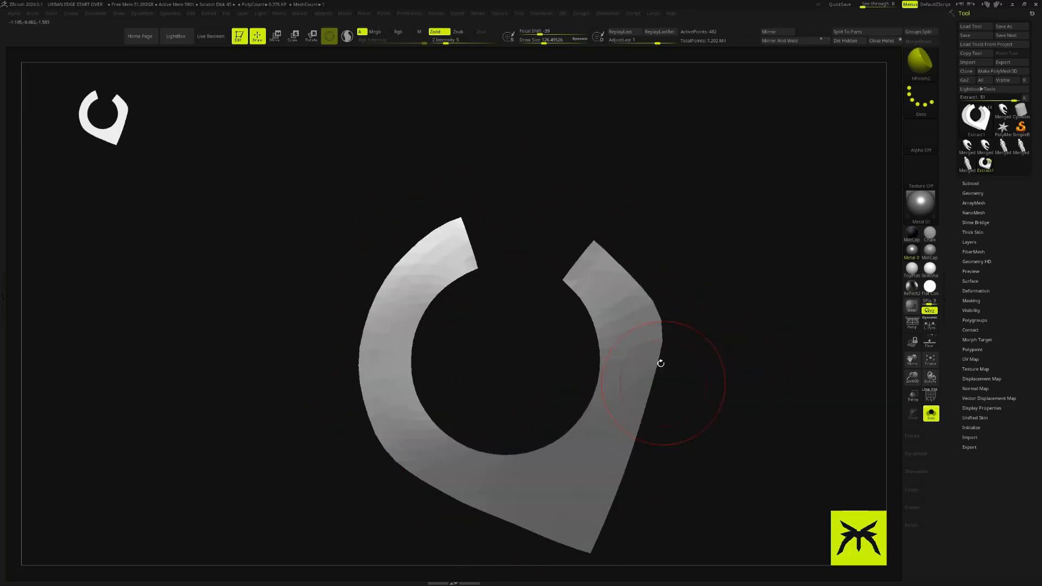
{"action": "mouse_move", "coordinate": [630, 447]}
{"action": "right_mouse_down"}
{"action": "mouse_move", "coordinate": [758, 463]}
{"action": "mouse_move", "coordinate": [690, 449]}
{"action": "mouse_move", "coordinate": [740, 415]}
{"action": "right_mouse_up"}
{"action": "left_click", "coordinate": [930, 415]}
{"action": "left_click_drag", "start_coordinate": [897, 428], "coordinate": [840, 451], "text": "alt"}
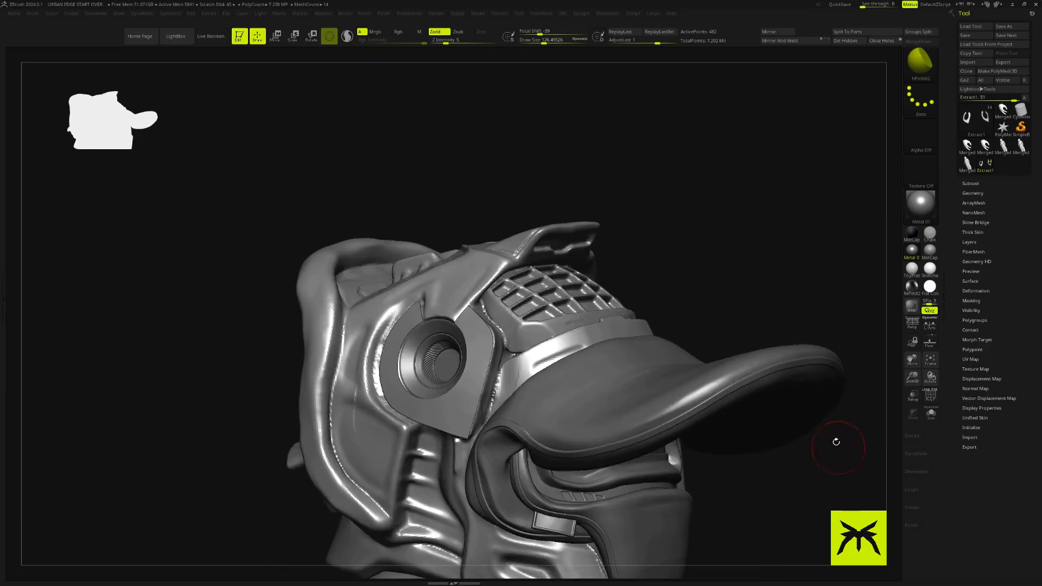
Isolate the ring with its polyframe shown and round out its rear outer edge with the Move brush.
{"action": "left_click", "coordinate": [931, 414]}
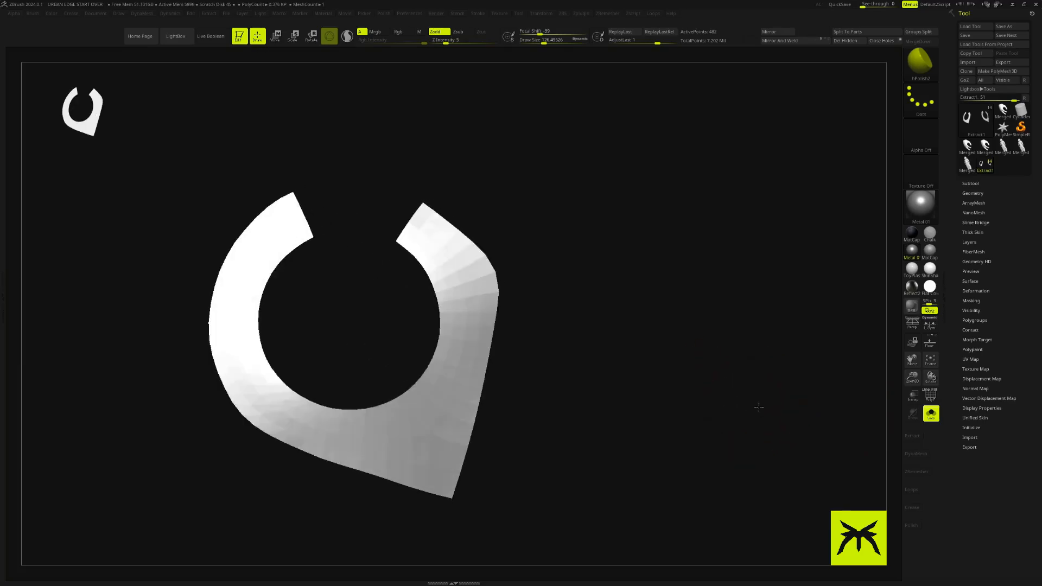
{"action": "left_click_drag", "start_coordinate": [758, 413], "coordinate": [622, 332]}
{"action": "left_click", "coordinate": [930, 395]}
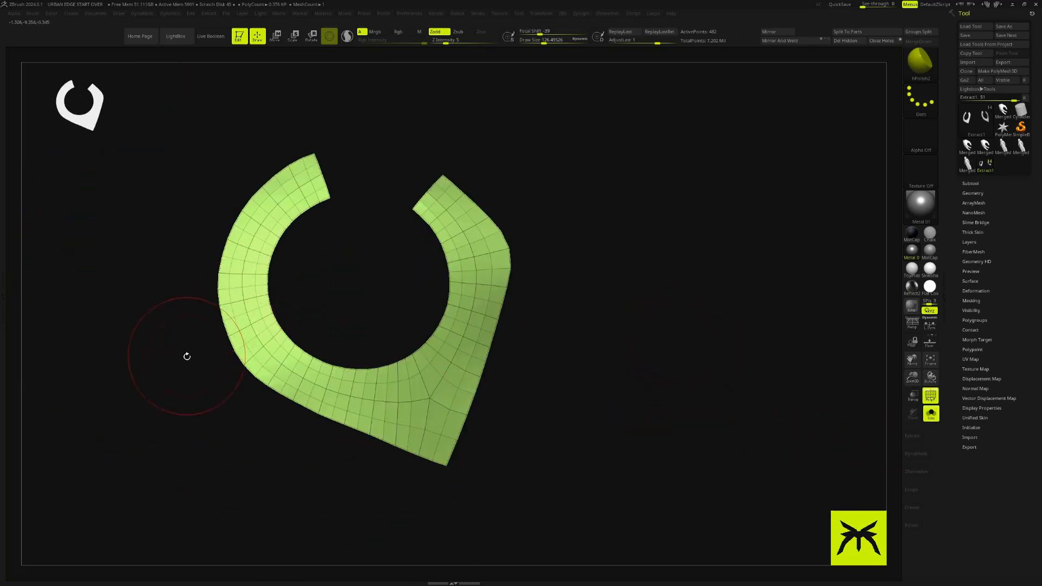
{"action": "key", "text": "b"}
{"action": "key", "text": "m"}
{"action": "key", "text": "v"}
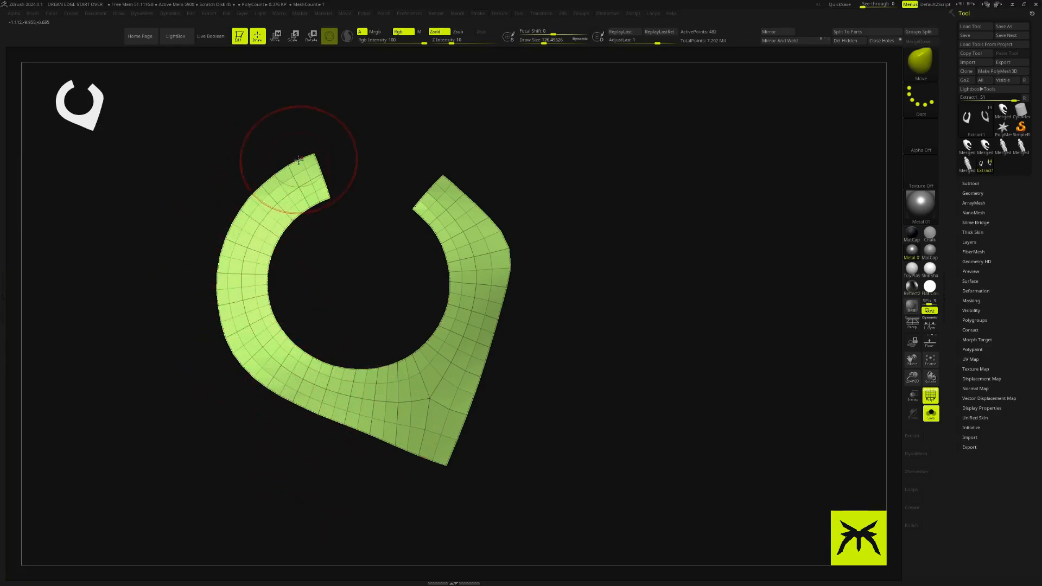
{"action": "mouse_move", "coordinate": [749, 291]}
{"action": "left_mouse_down"}
{"action": "mouse_move", "coordinate": [670, 412]}
{"action": "mouse_move", "coordinate": [742, 425]}
{"action": "mouse_move", "coordinate": [700, 423]}
{"action": "left_mouse_up"}
Flatten and smooth the isolated ring's face along its rear curve and lower corner with the hPolish brush.
{"action": "key", "text": "b"}
{"action": "key", "text": "h"}
{"action": "key", "text": "p"}
{"action": "right_click_drag", "start_coordinate": [309, 218], "coordinate": [301, 224]}
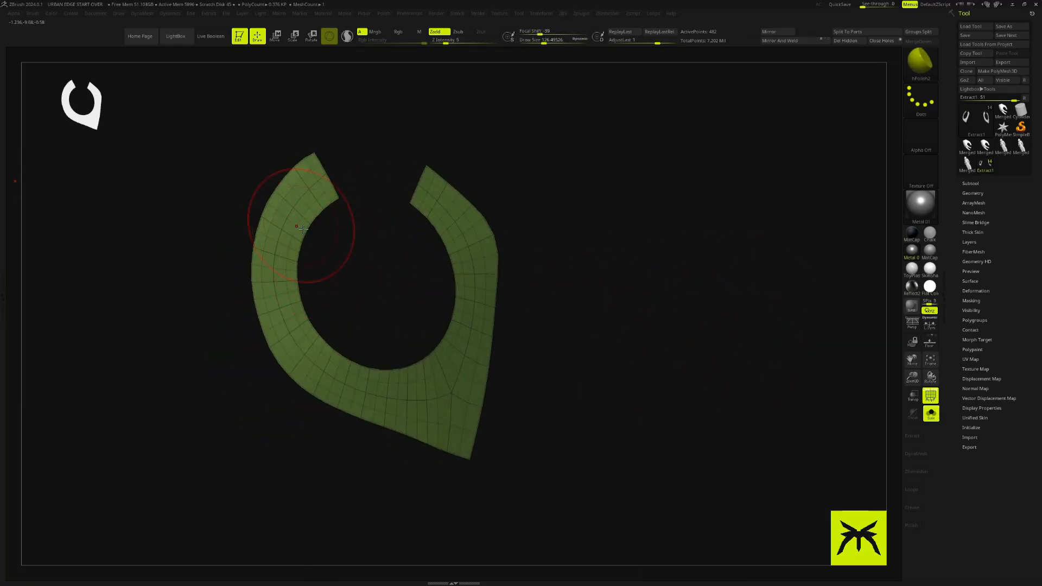
{"action": "right_click_drag", "start_coordinate": [414, 195], "coordinate": [408, 182], "text": "alt"}
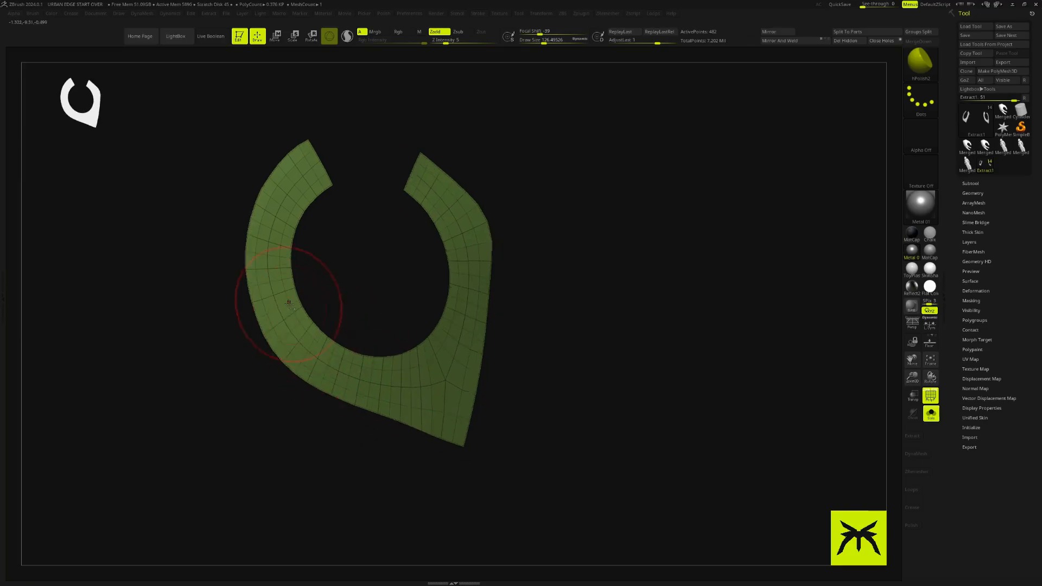
{"action": "right_click_drag", "start_coordinate": [446, 333], "coordinate": [292, 179]}
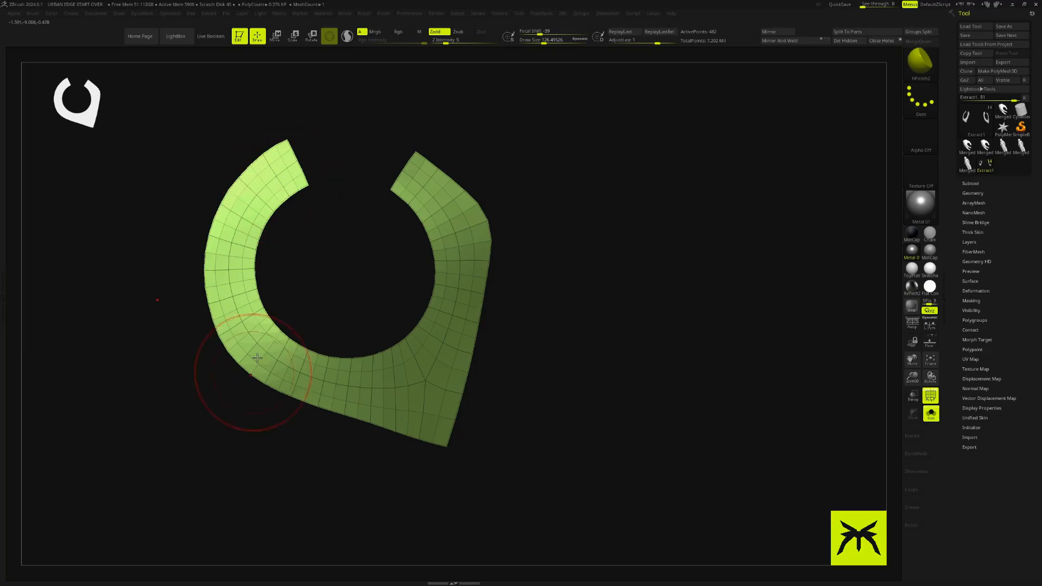
Switch the ring to the MatCap Gray material and hide its polyframe.
{"action": "right_click_drag", "start_coordinate": [447, 244], "coordinate": [646, 353]}
{"action": "left_click", "coordinate": [930, 250]}
{"action": "left_click", "coordinate": [930, 395]}
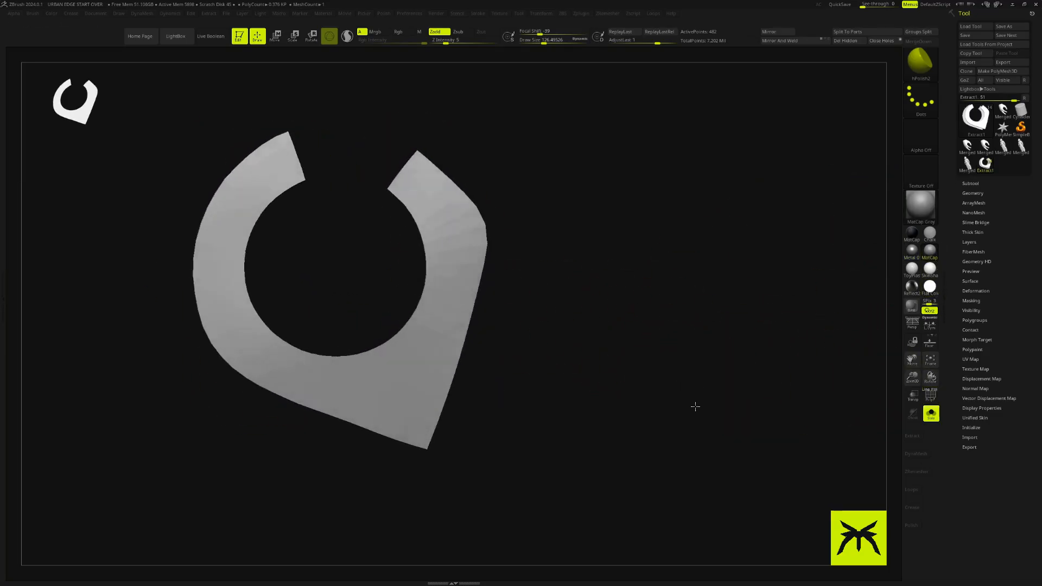
{"action": "right_click_drag", "start_coordinate": [693, 406], "coordinate": [695, 404]}
Check the ring's fit against the full helmet, and isolate it again with its polyframe shown.
{"action": "left_click", "coordinate": [934, 417]}
{"action": "right_click_drag", "start_coordinate": [802, 179], "coordinate": [830, 202]}
{"action": "right_click_drag", "start_coordinate": [830, 202], "coordinate": [847, 163]}
{"action": "left_click", "coordinate": [930, 414]}
{"action": "right_click_drag", "start_coordinate": [787, 428], "coordinate": [895, 407]}
{"action": "key", "text": "shift+f"}
{"action": "mouse_move", "coordinate": [700, 432]}
{"action": "right_mouse_down"}
{"action": "mouse_move", "coordinate": [711, 438]}
{"action": "mouse_move", "coordinate": [723, 421]}
{"action": "right_mouse_up"}
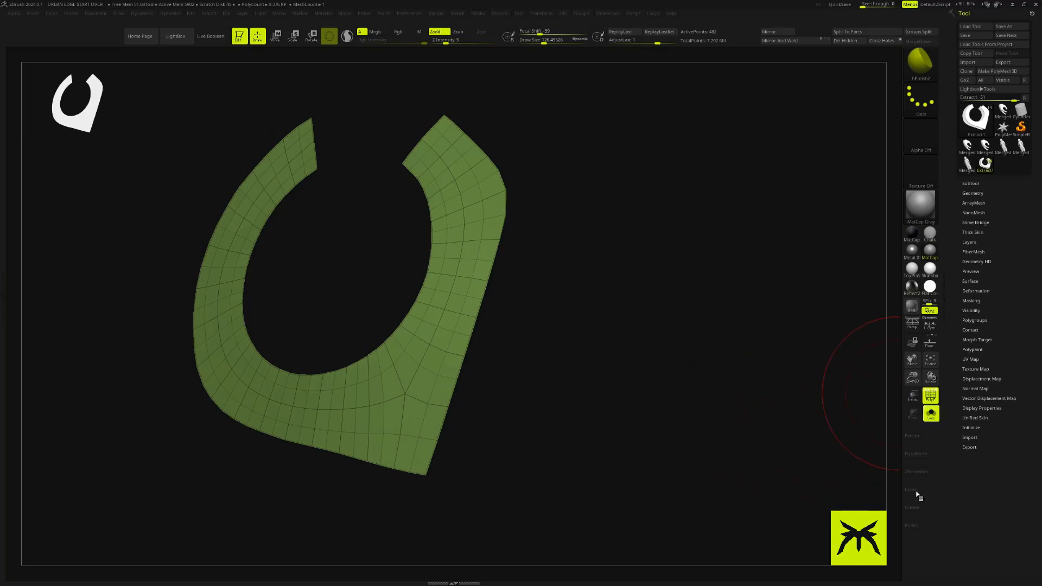
Delete the ring's lower subdivision levels and turn it into a thin closed shell with Panel Loops.
{"action": "left_click", "coordinate": [915, 491]}
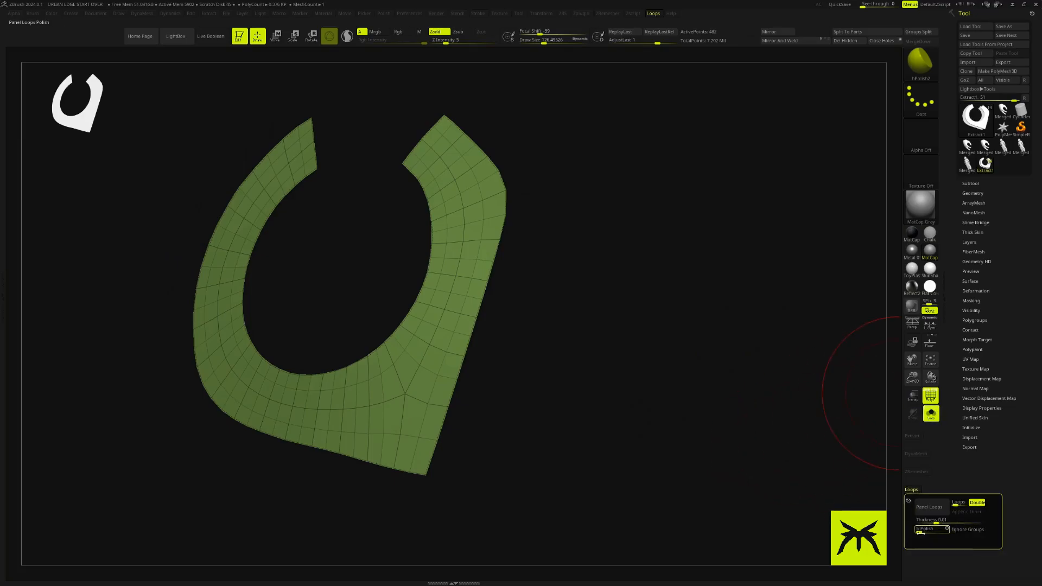
{"action": "left_click", "coordinate": [936, 510]}
{"action": "left_click", "coordinate": [923, 470]}
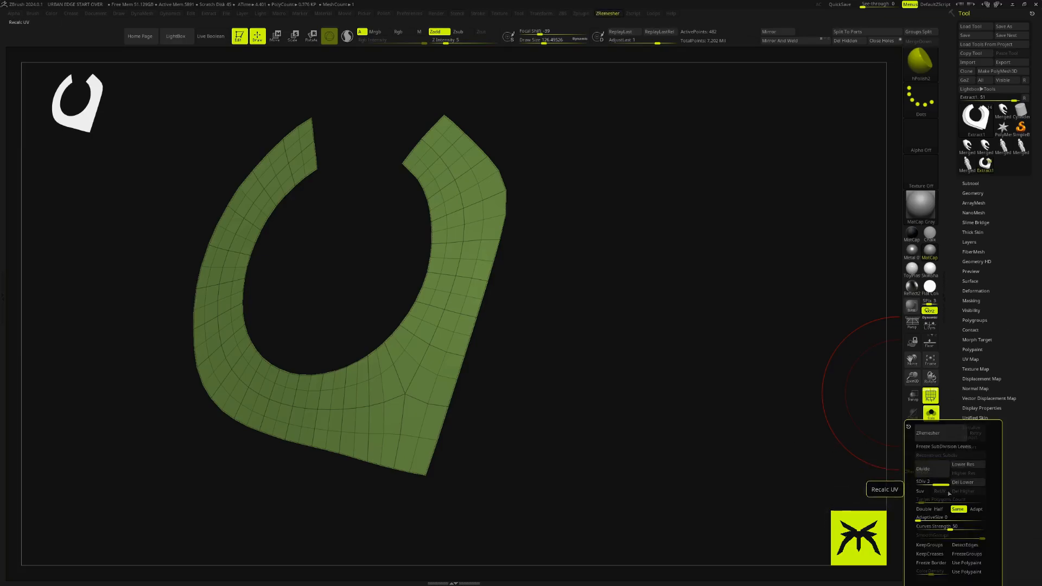
{"action": "left_click", "coordinate": [965, 483]}
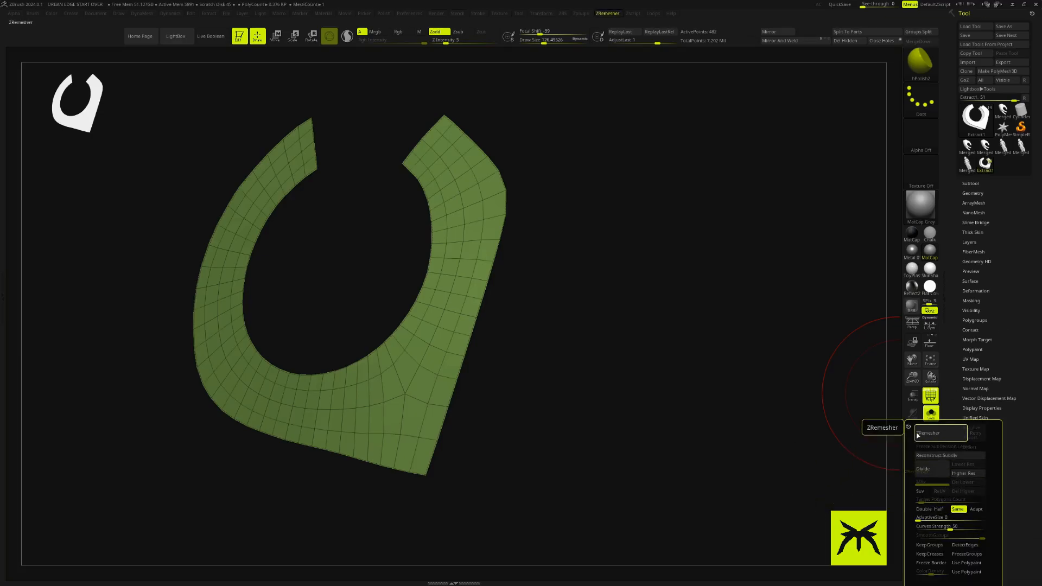
{"action": "left_click", "coordinate": [919, 492]}
{"action": "left_click", "coordinate": [926, 510]}
Thicken the ring by moving its back face inward with the ZModeler polygon action Move targeting Polygroup Island.
{"action": "left_click_drag", "start_coordinate": [573, 449], "coordinate": [555, 381]}
{"action": "key", "text": "b"}
{"action": "key", "text": "z"}
{"action": "key", "text": "m"}
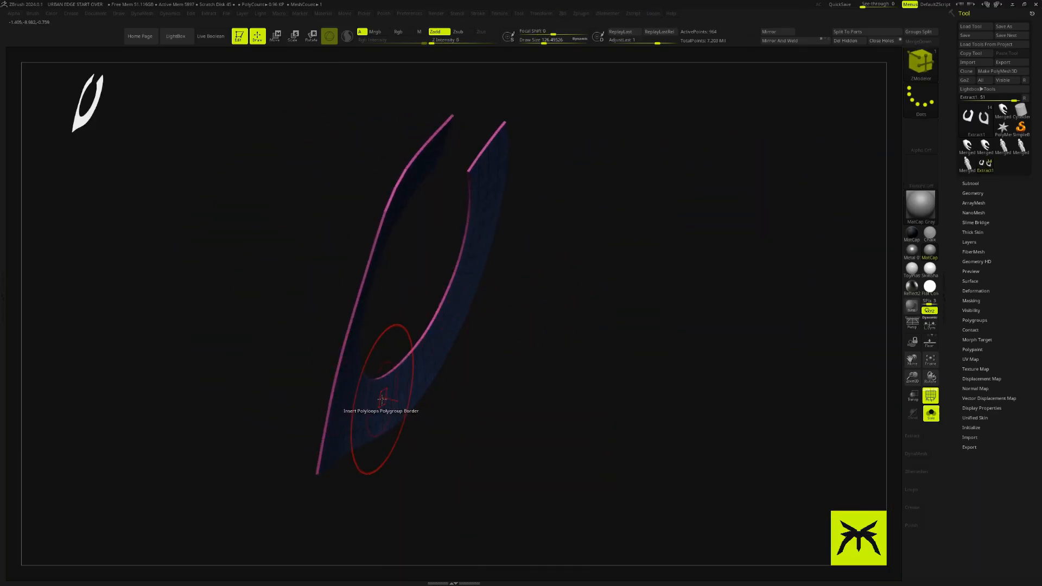
{"action": "key", "text": "space"}
{"action": "left_click", "coordinate": [348, 301]}
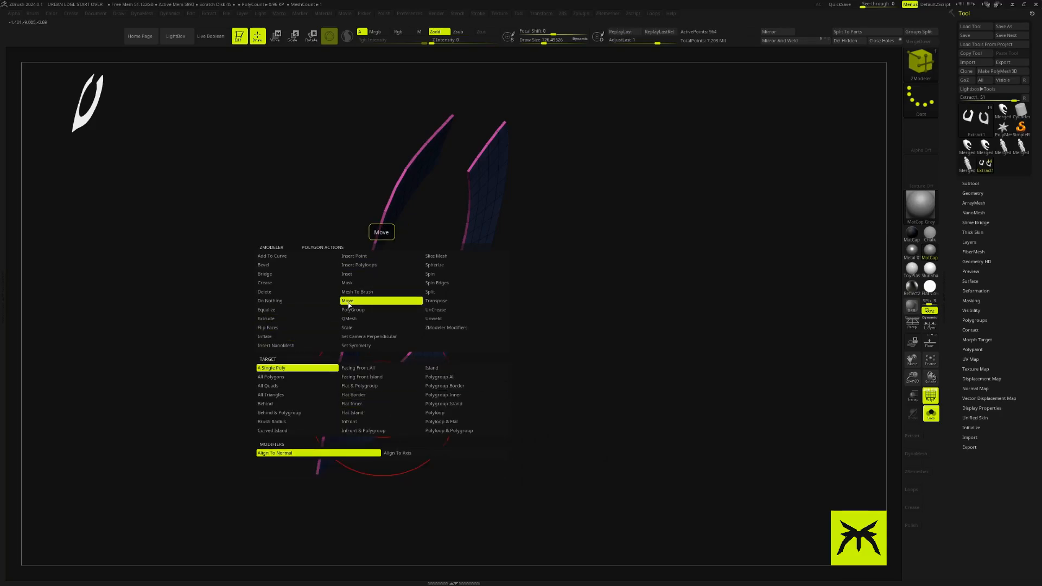
{"action": "left_click", "coordinate": [457, 405]}
{"action": "left_click_drag", "start_coordinate": [383, 398], "coordinate": [465, 421]}
Check the thickened ring's depth against the helmet using transparency and Solo mode.
{"action": "left_click_drag", "start_coordinate": [671, 425], "coordinate": [839, 404]}
{"action": "left_click", "coordinate": [913, 396]}
{"action": "left_click_drag", "start_coordinate": [898, 446], "coordinate": [548, 418]}
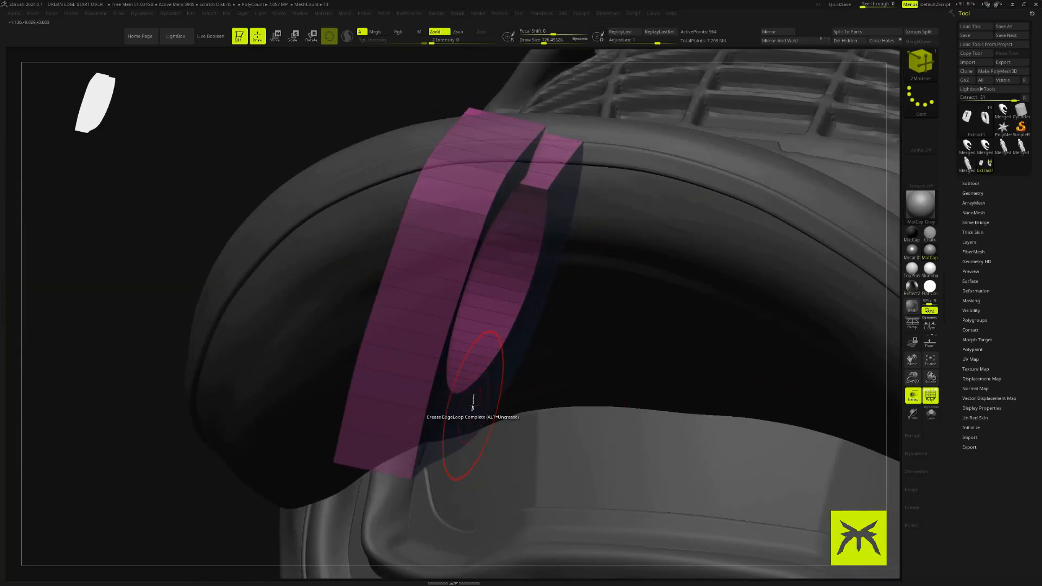
{"action": "left_click", "coordinate": [930, 413]}
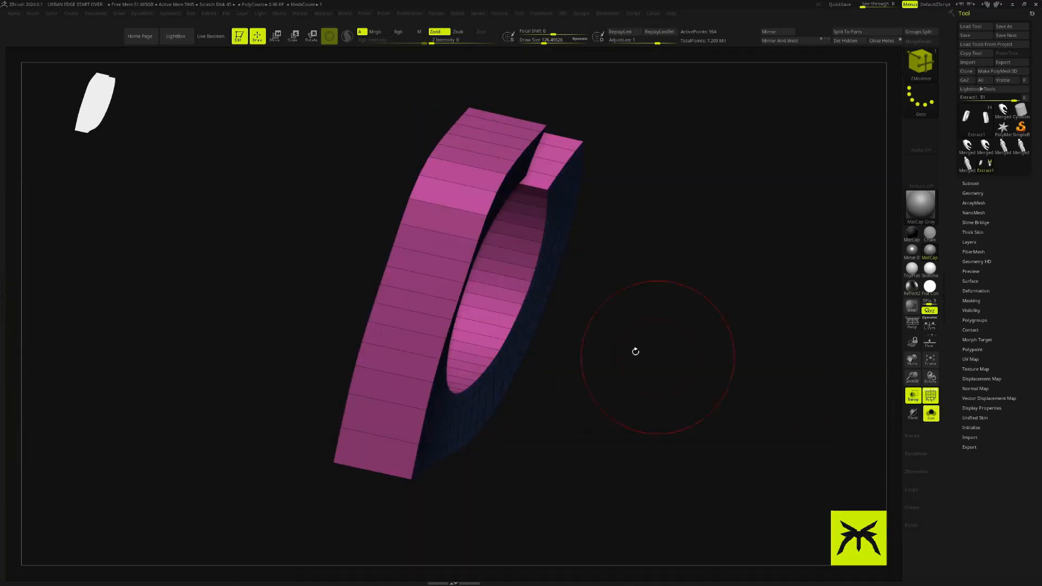
{"action": "left_click", "coordinate": [931, 414]}
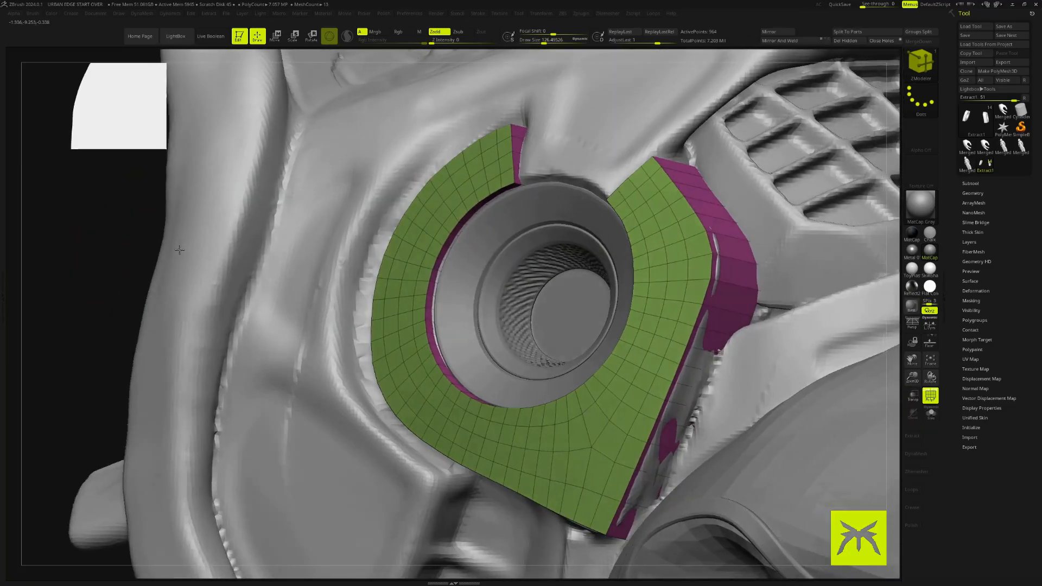
{"action": "mouse_move", "coordinate": [179, 251]}
{"action": "left_mouse_down"}
{"action": "mouse_move", "coordinate": [155, 247]}
{"action": "mouse_move", "coordinate": [208, 251]}
{"action": "mouse_move", "coordinate": [203, 224]}
{"action": "mouse_move", "coordinate": [175, 243]}
{"action": "left_mouse_up"}
Adjust the thickened ring to sit in the helmet's ear recess with an enlarged Move brush.
{"action": "key", "text": "b"}
{"action": "key", "text": "m"}
{"action": "key", "text": "v"}
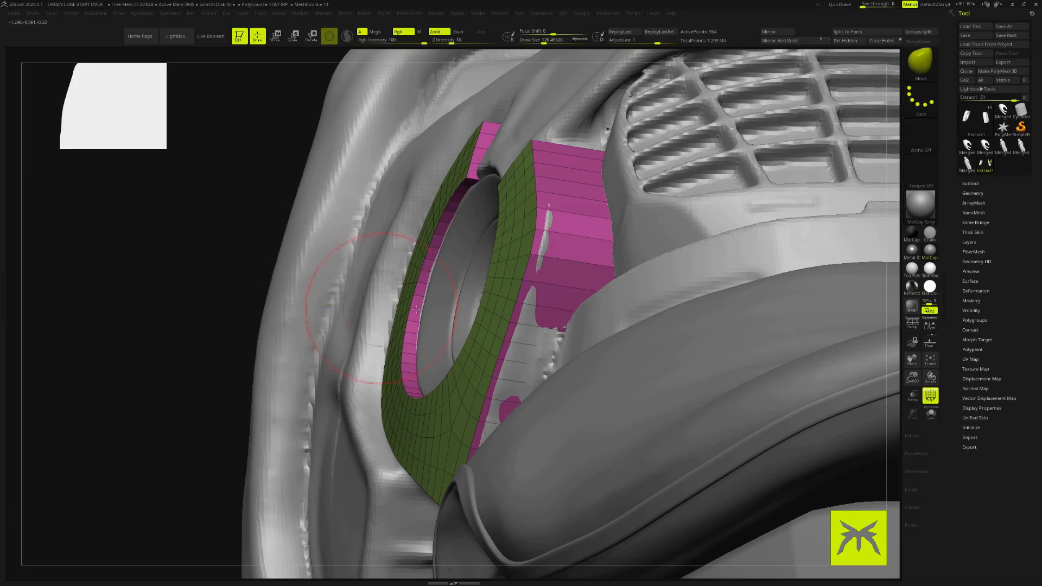
{"action": "key", "text": "s"}
{"action": "left_click", "coordinate": [274, 273]}
{"action": "left_click_drag", "start_coordinate": [233, 304], "coordinate": [358, 315]}
{"action": "left_click_drag", "start_coordinate": [793, 266], "coordinate": [168, 348]}
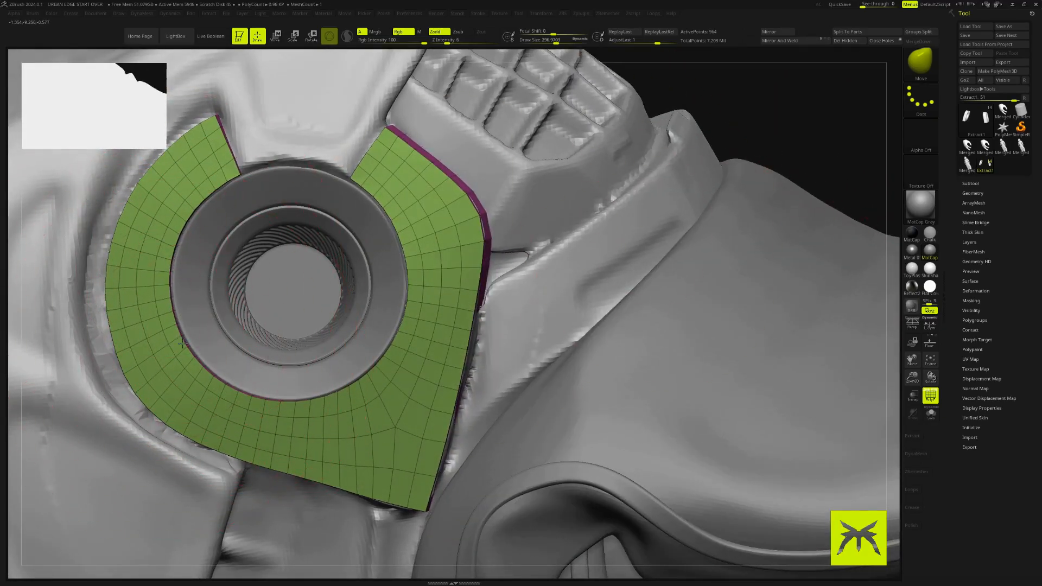
{"action": "left_click_drag", "start_coordinate": [413, 292], "coordinate": [407, 292]}
Refine the ring's outer edge near the vent with a smaller Move brush, and isolate it with two edge loops around its side walls.
{"action": "mouse_move", "coordinate": [779, 158]}
{"action": "left_mouse_down", "text": "alt"}
{"action": "mouse_move", "coordinate": [776, 111]}
{"action": "mouse_move", "coordinate": [774, 133]}
{"action": "left_mouse_up", "text": "alt"}
{"action": "key", "text": "s"}
{"action": "left_click", "coordinate": [206, 275]}
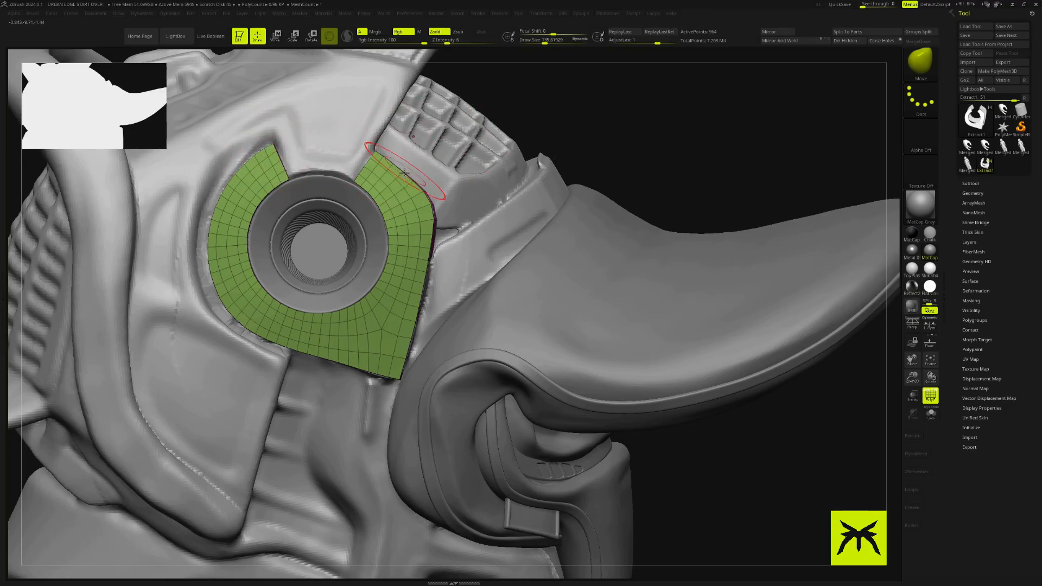
{"action": "left_click_drag", "start_coordinate": [655, 124], "coordinate": [608, 173]}
{"action": "left_click", "coordinate": [925, 396]}
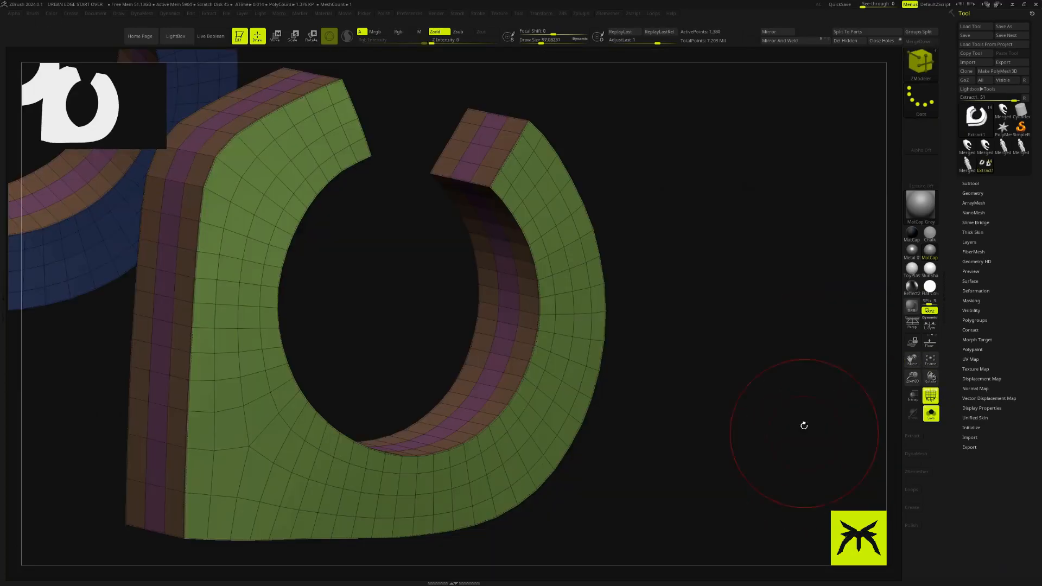
{"action": "left_click_drag", "start_coordinate": [804, 425], "coordinate": [742, 310]}
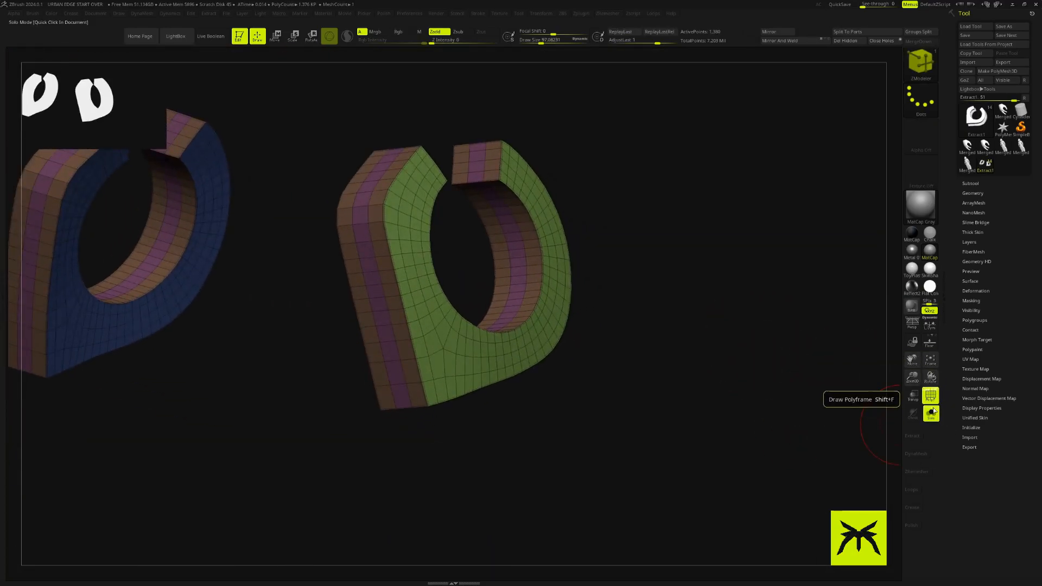
Hide the polyframe, adjust the ring's crease level and subdivide it four times to get softly rounded edges.
{"action": "left_click", "coordinate": [931, 397]}
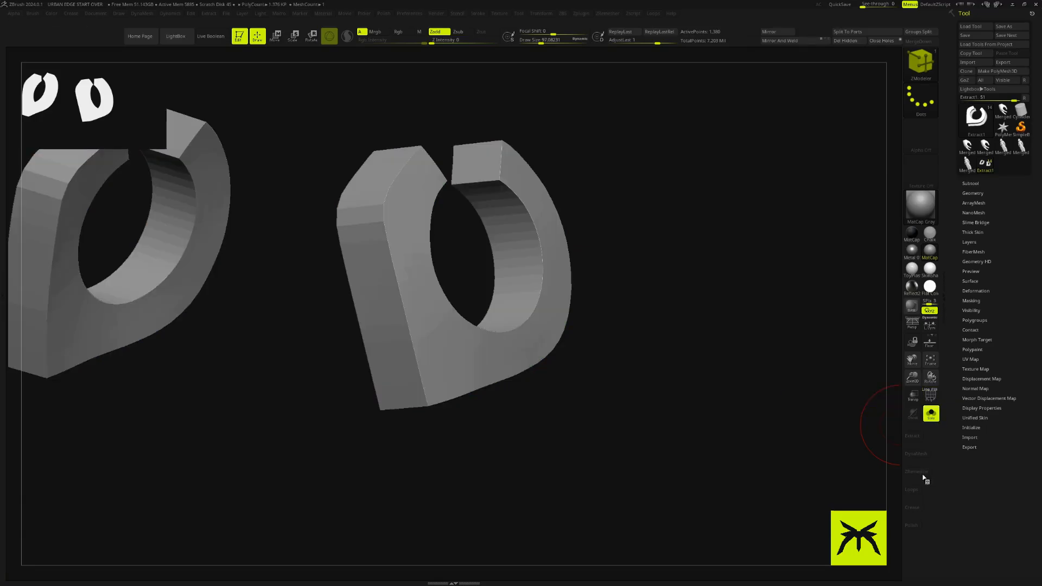
{"action": "left_click", "coordinate": [912, 507]}
{"action": "left_click", "coordinate": [917, 508]}
{"action": "key", "text": "ctrl+d"}
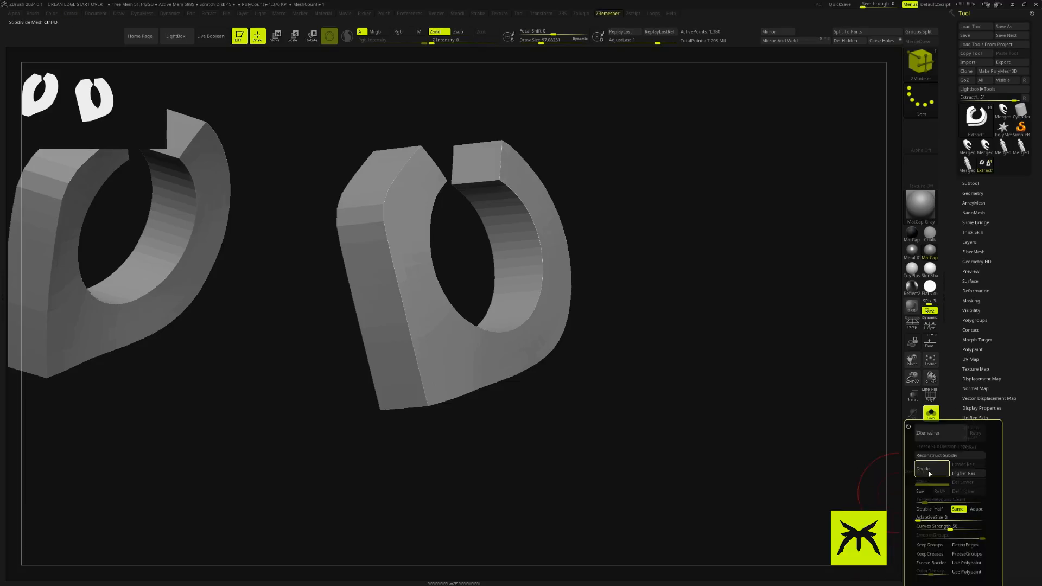
{"action": "key", "text": "ctrl+z"}
{"action": "mouse_move", "coordinate": [917, 508]}
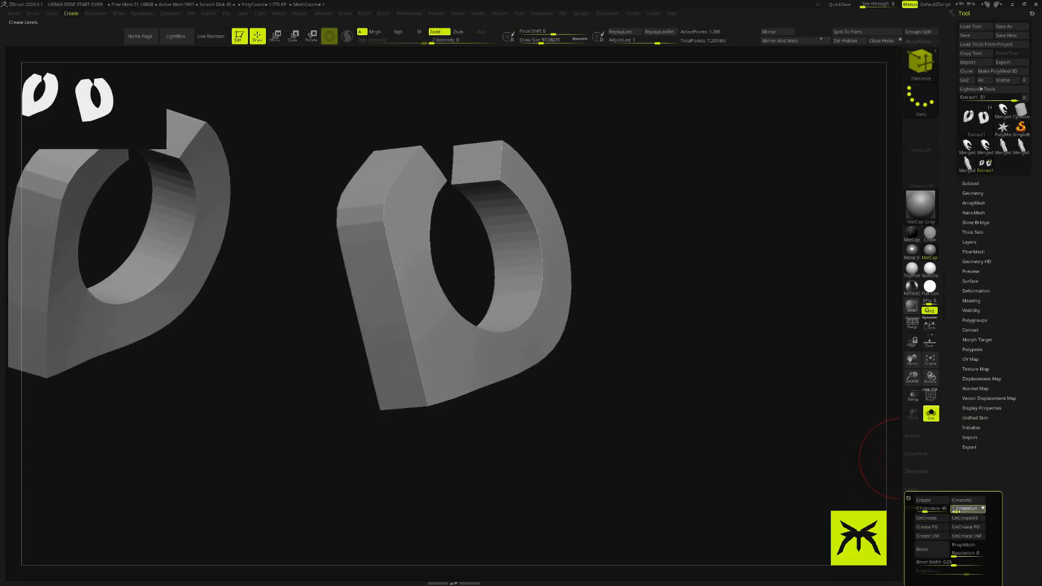
{"action": "key", "text": "ctrl+d"}
{"action": "key", "text": "ctrl+d"}
{"action": "key", "text": "ctrl+d"}
{"action": "key", "text": "ctrl+d"}
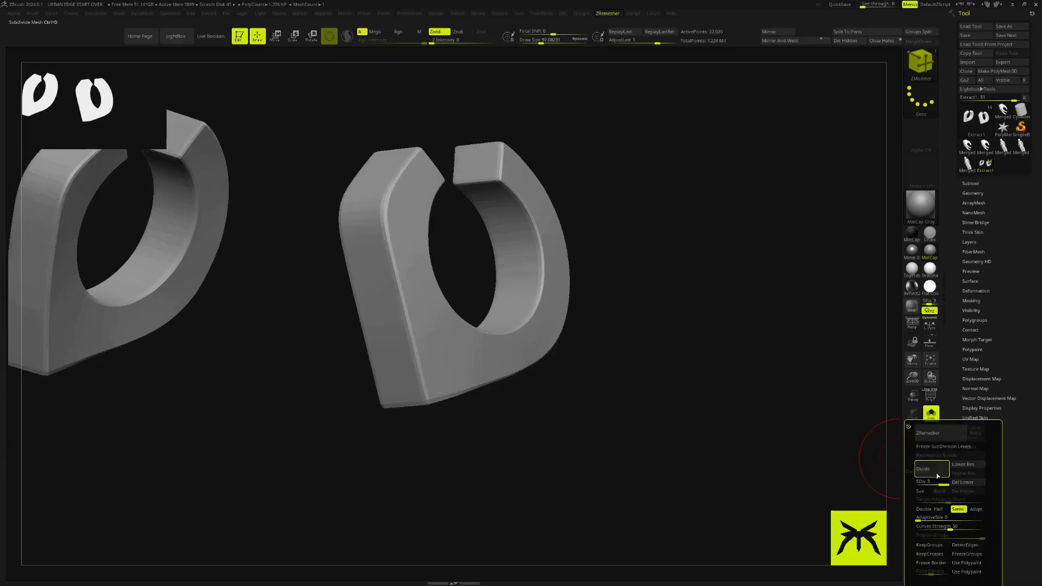
{"action": "left_click_drag", "start_coordinate": [816, 460], "coordinate": [760, 431]}
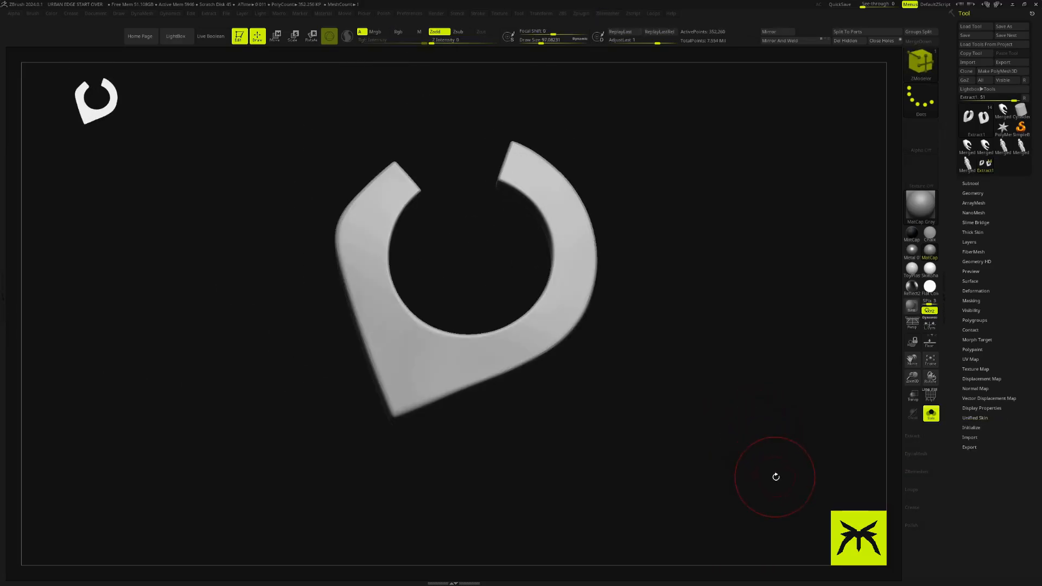
Fine-tune the subdivided ring's lower edge with an enlarged Move brush.
{"action": "key", "text": "b"}
{"action": "key", "text": "t"}
{"action": "key", "text": "f"}
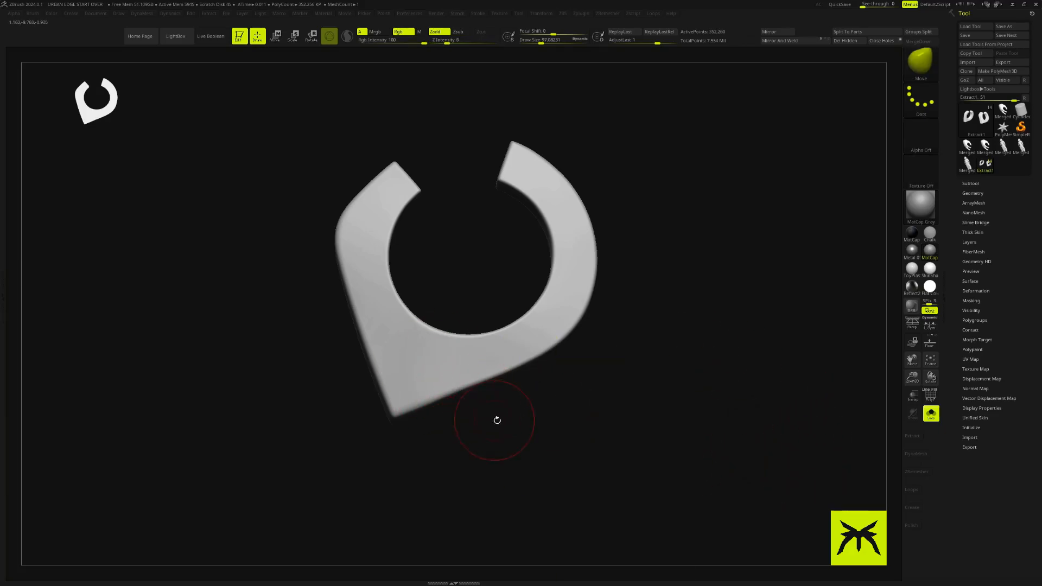
{"action": "key", "text": "b"}
{"action": "key", "text": "m"}
{"action": "key", "text": "v"}
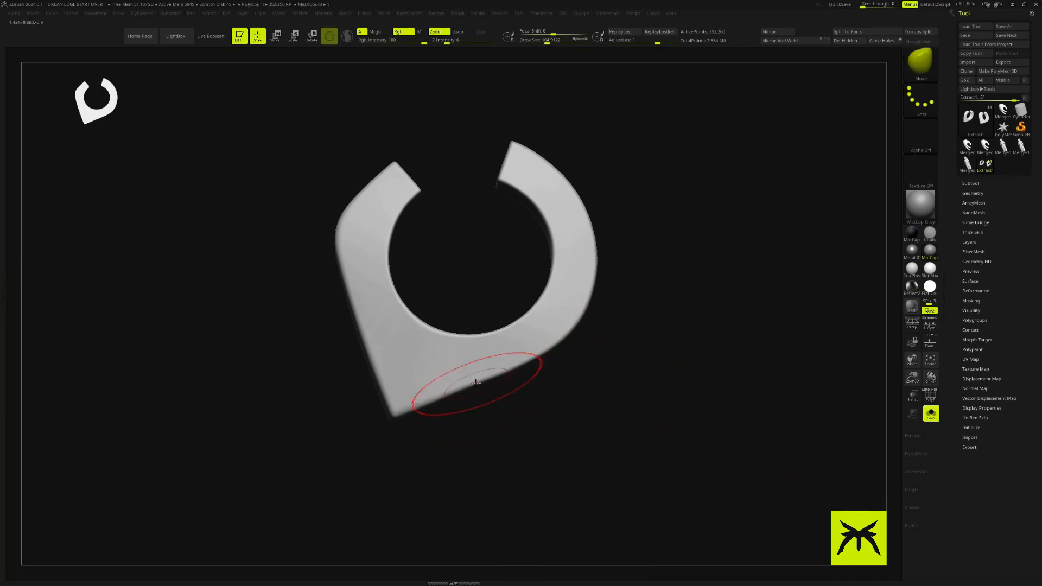
{"action": "mouse_move", "coordinate": [501, 406]}
{"action": "left_mouse_down"}
{"action": "mouse_move", "coordinate": [718, 349]}
{"action": "mouse_move", "coordinate": [742, 265]}
{"action": "mouse_move", "coordinate": [767, 274]}
{"action": "mouse_move", "coordinate": [739, 263]}
{"action": "left_mouse_up"}
Bring back the helmet and review the finished ring on it, trying a metal material before returning to MatCap Gray.
{"action": "key", "text": "ctrl+shift"}
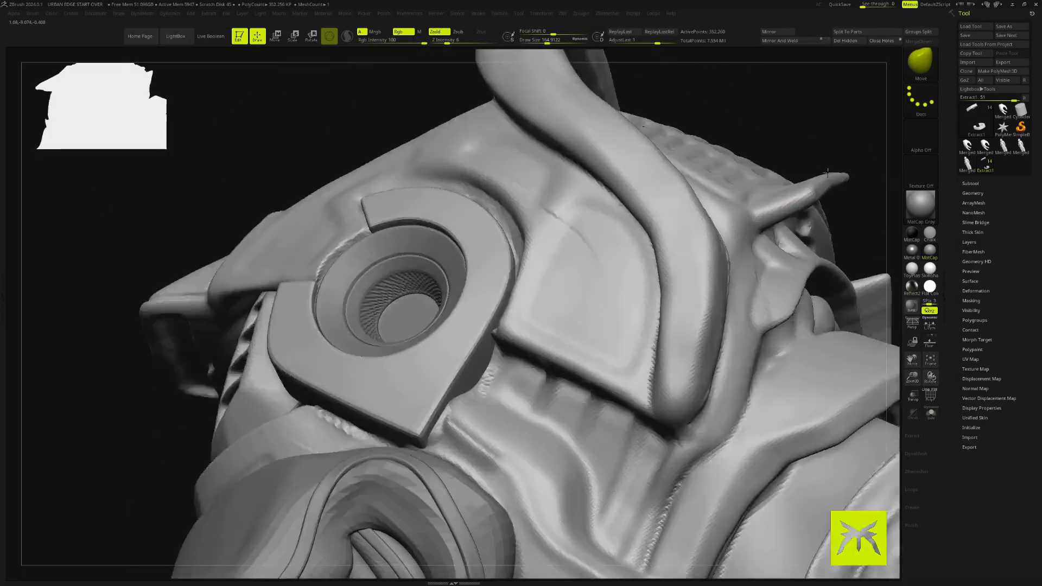
{"action": "left_click_drag", "start_coordinate": [828, 173], "coordinate": [820, 347]}
{"action": "left_click", "coordinate": [912, 252]}
{"action": "left_click", "coordinate": [929, 251]}
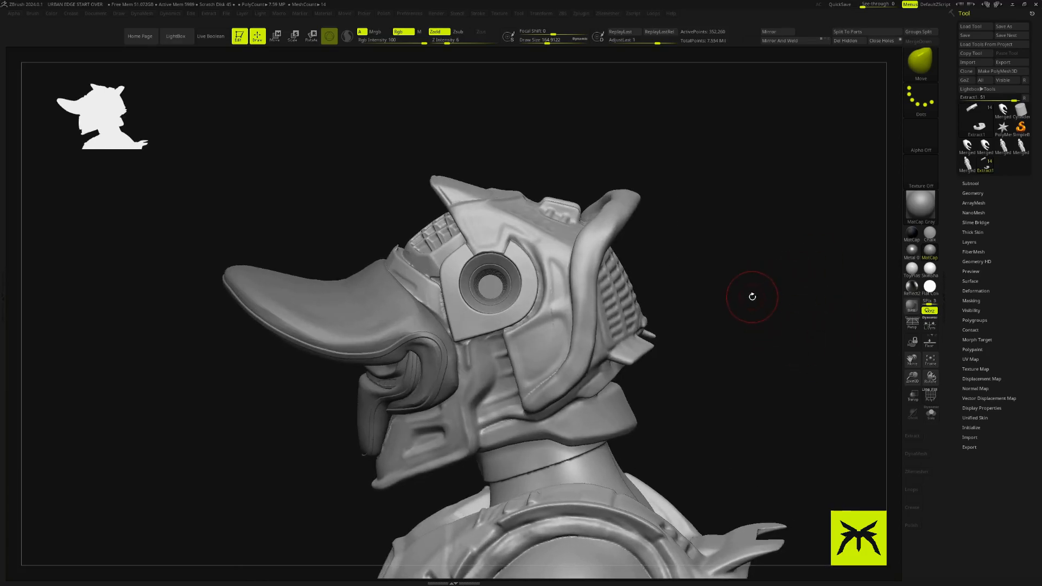